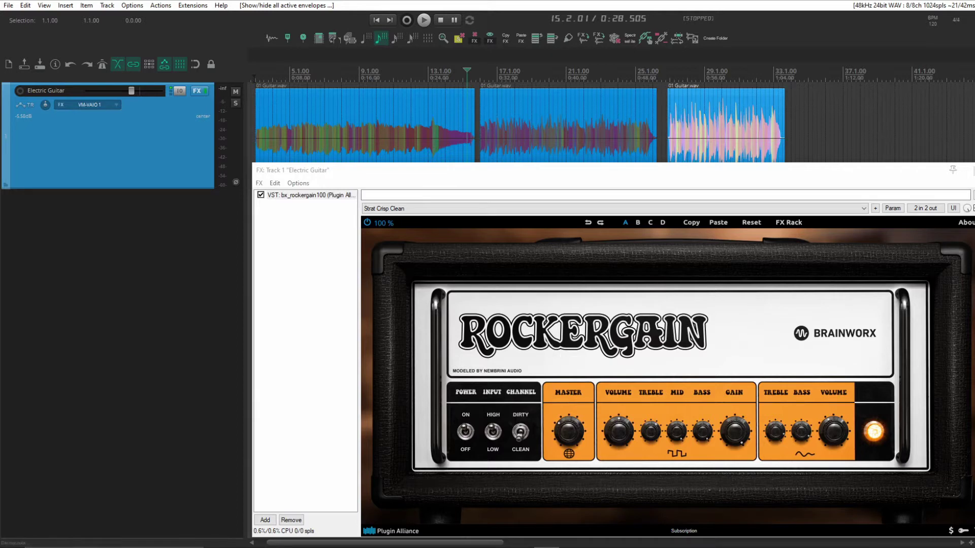
Move the edit cursor to the start of the first guitar clip
{"action": "left_click", "coordinate": [256, 87]}
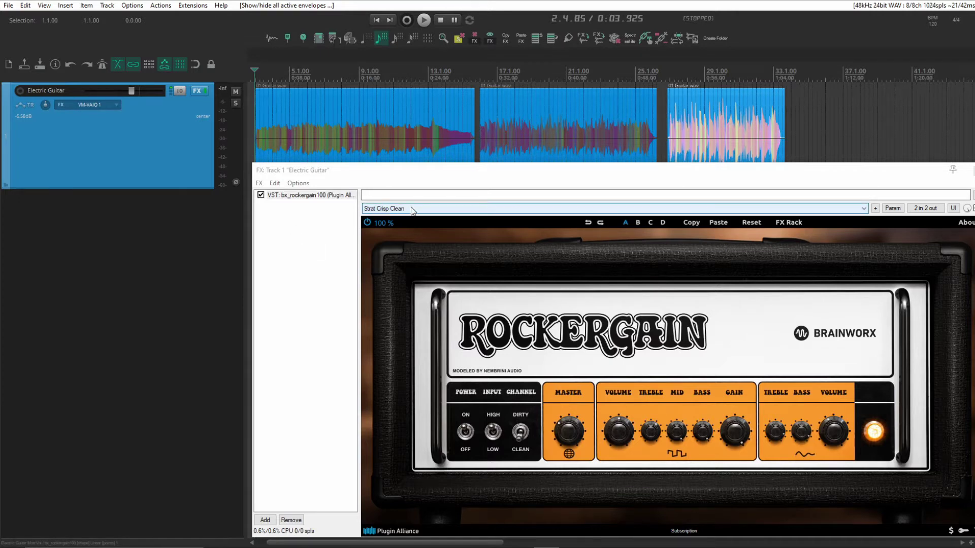
Play the guitar, then audition it through the Rockergain Swampy Blues preset
{"action": "key", "text": "space"}
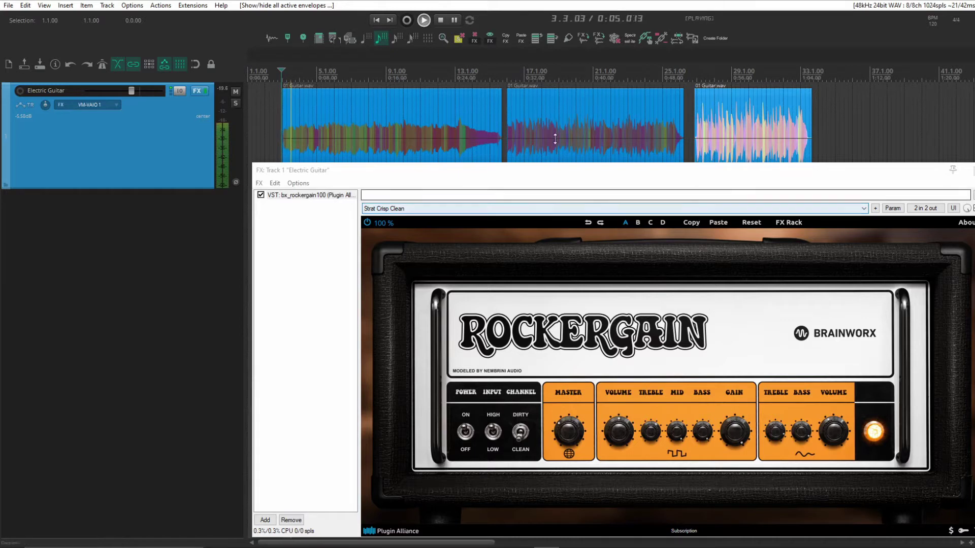
{"action": "left_click", "coordinate": [509, 76]}
{"action": "key", "text": "space"}
{"action": "left_click", "coordinate": [534, 208]}
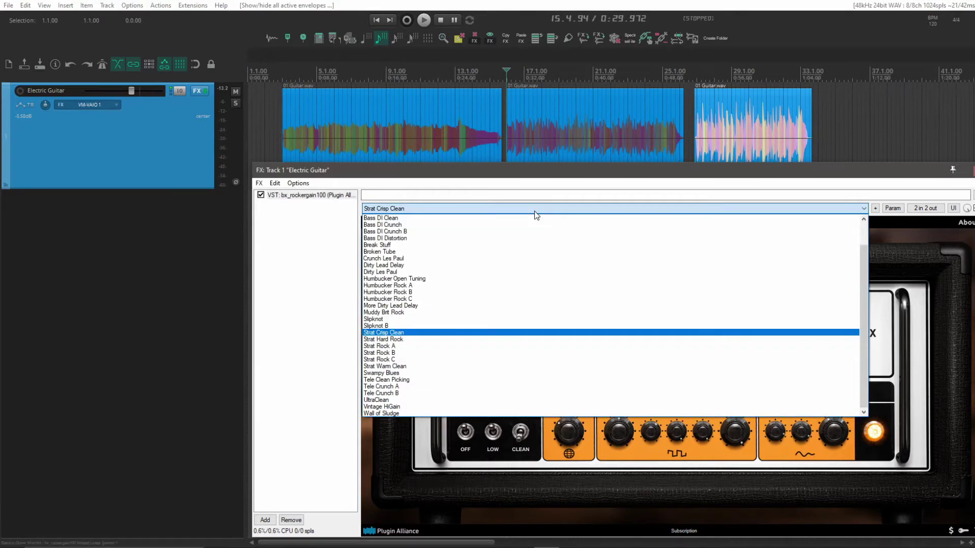
{"action": "left_click", "coordinate": [381, 373]}
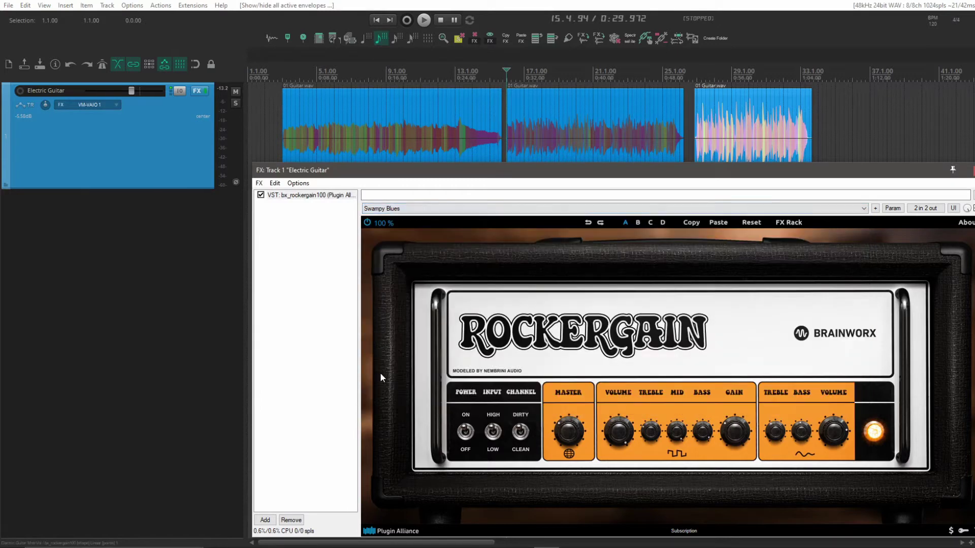
{"action": "key", "text": "space"}
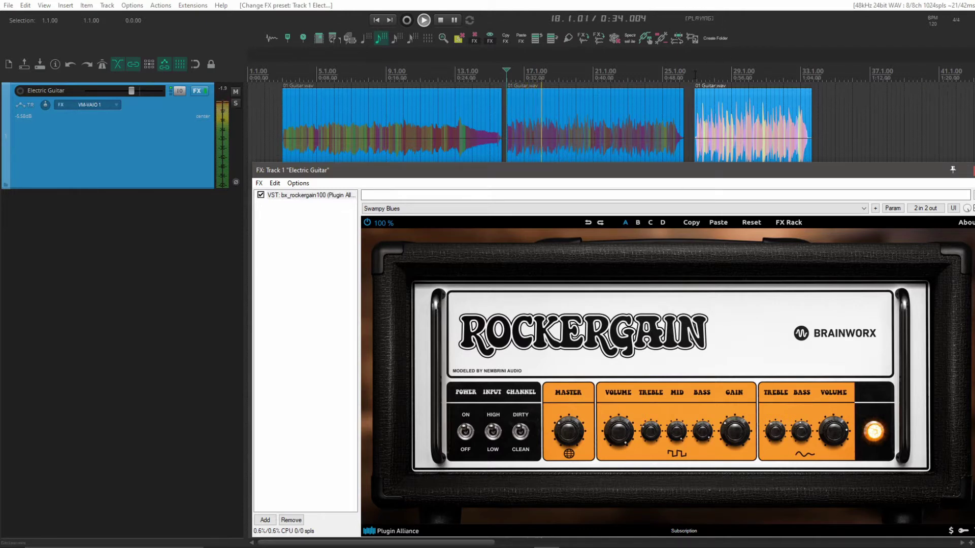
{"action": "key", "text": "space"}
Set the play position near the third clip and switch Rockergain to Humbucker Rock A
{"action": "left_click", "coordinate": [693, 75]}
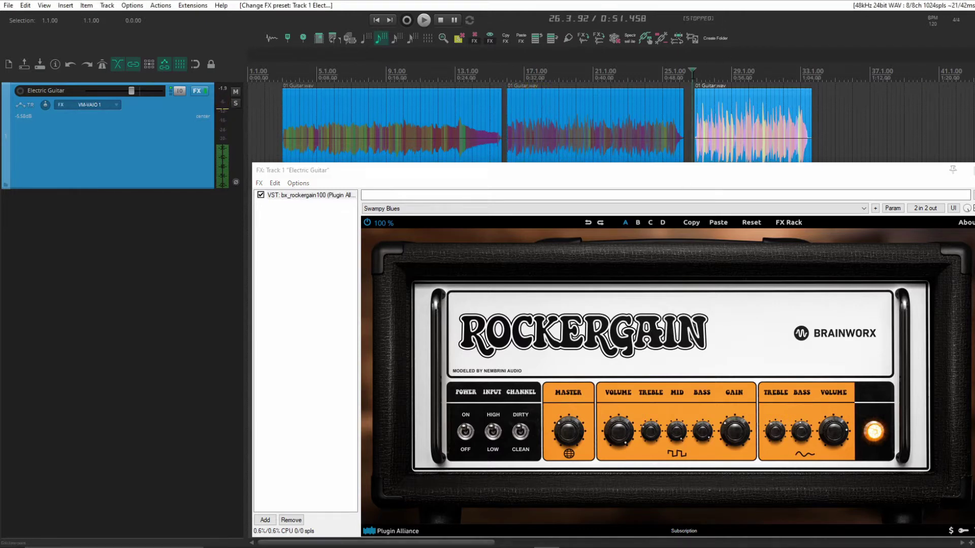
{"action": "left_click", "coordinate": [391, 208]}
{"action": "left_click", "coordinate": [391, 286]}
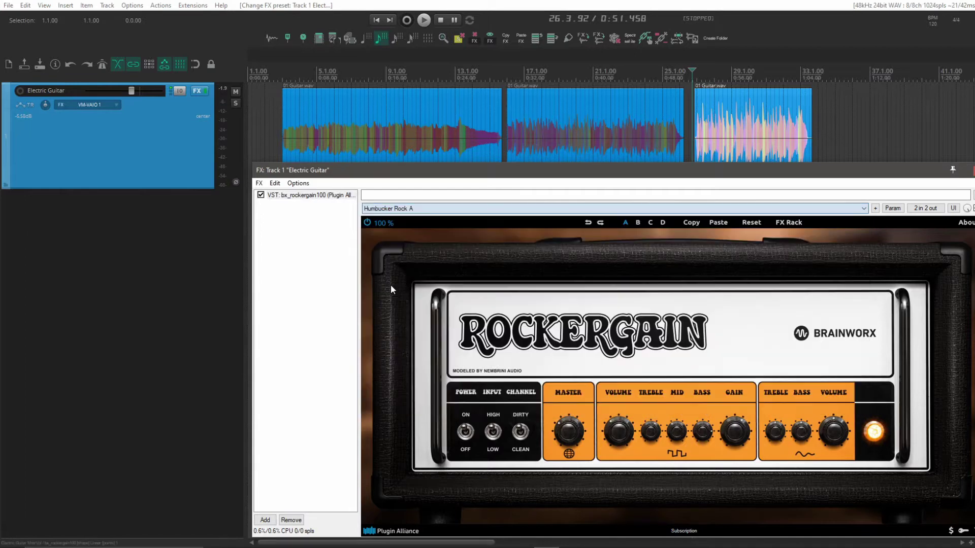
Play the guitar with Humbucker Rock A, stop, and raise the amp window to reveal tracks
{"action": "key", "text": "space"}
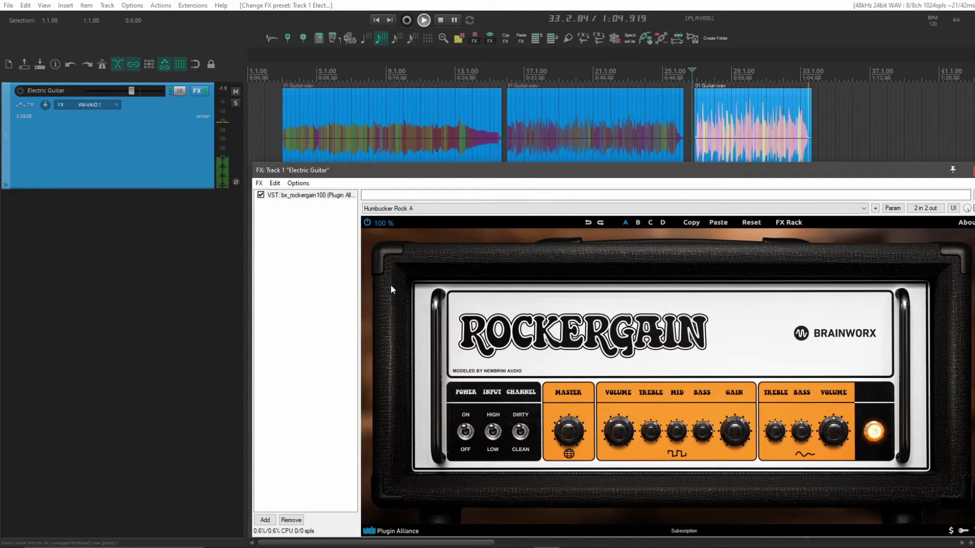
{"action": "key", "text": "space"}
{"action": "left_click_drag", "start_coordinate": [541, 176], "coordinate": [540, 147]}
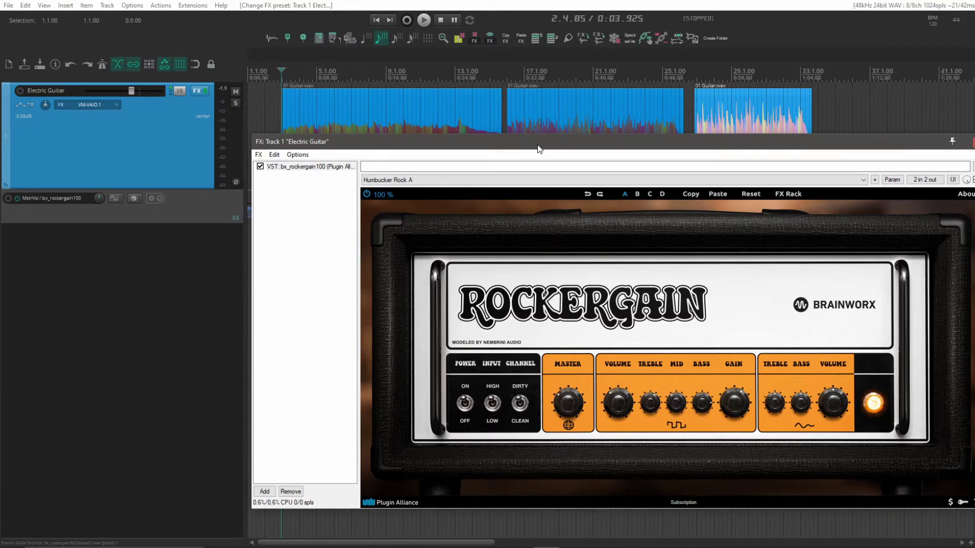
Add a new track below the guitar named 'Midi'
{"action": "double_click", "coordinate": [91, 282]}
{"action": "type", "text": "Midi"}
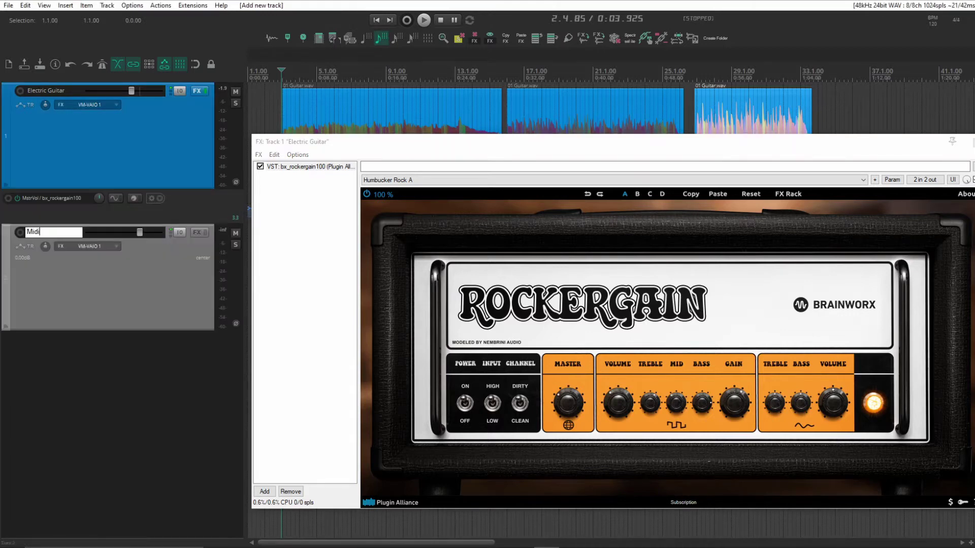
{"action": "key", "text": "Return"}
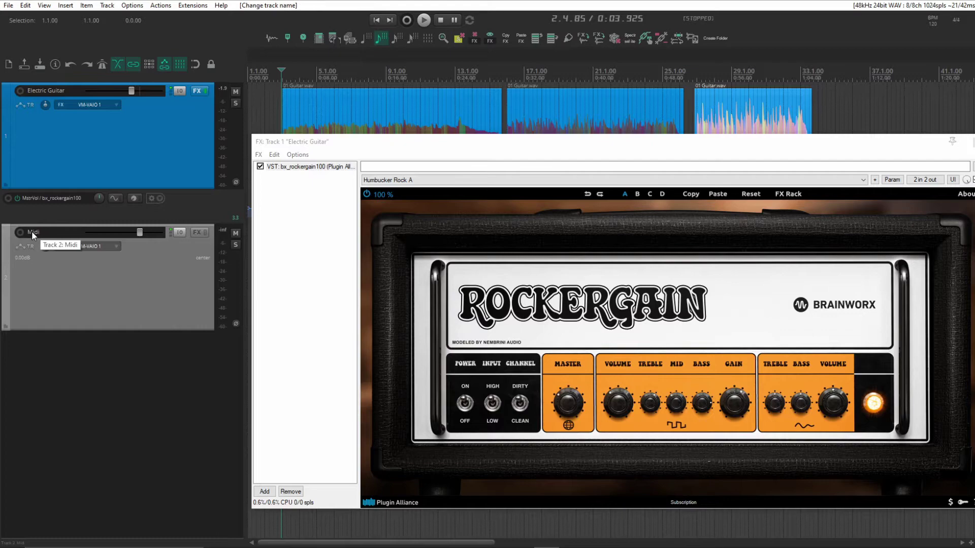
Add the Cockos ReaControlMIDI plugin to the Midi track's FX chain
{"action": "key", "text": "f"}
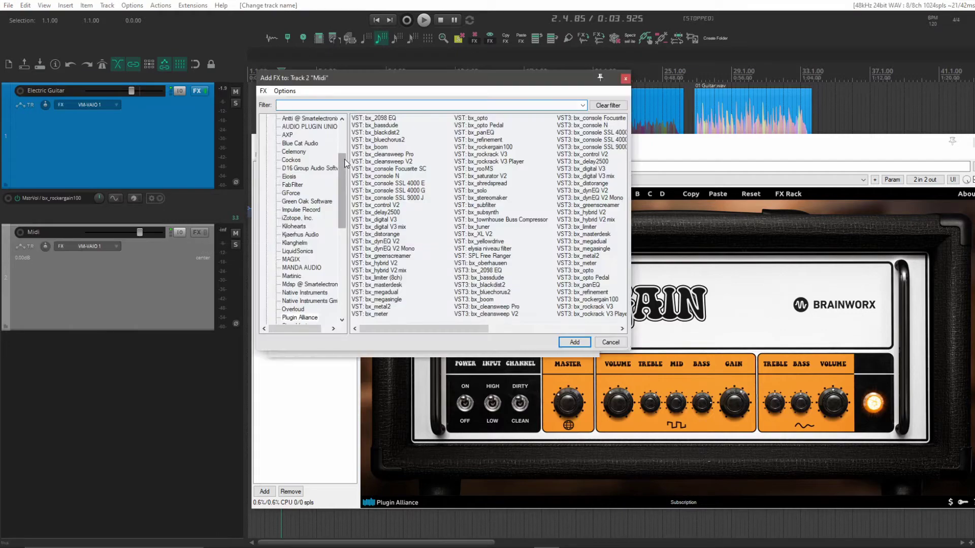
{"action": "left_click", "coordinate": [291, 160]}
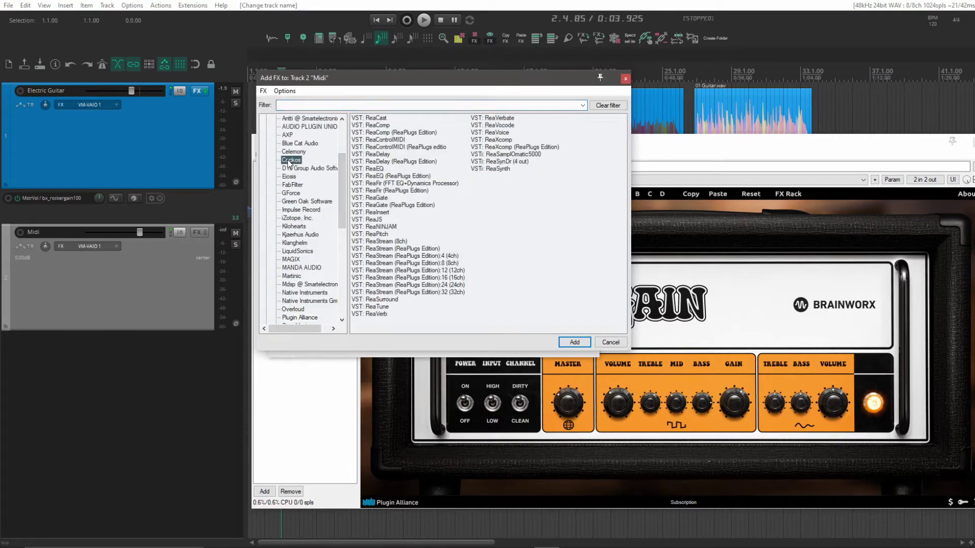
{"action": "left_click", "coordinate": [376, 140]}
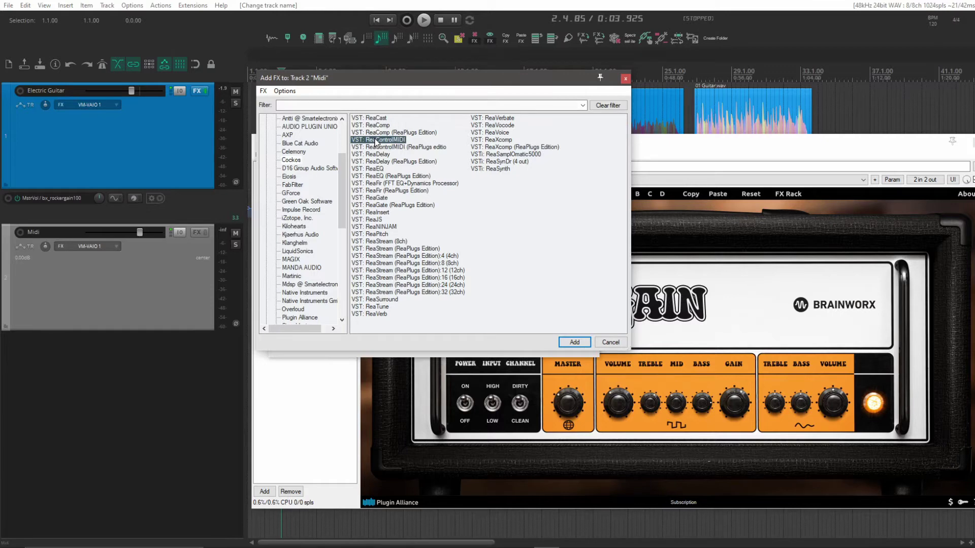
{"action": "left_click", "coordinate": [575, 342]}
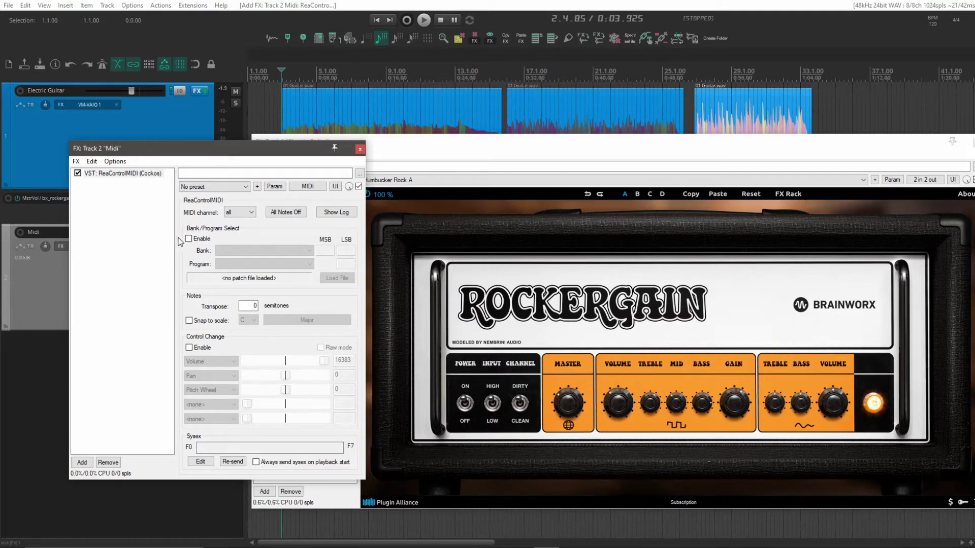
Enable Bank/Program Select on all channels, load GM.reabank and choose the General MIDI bank
{"action": "left_click", "coordinate": [188, 239]}
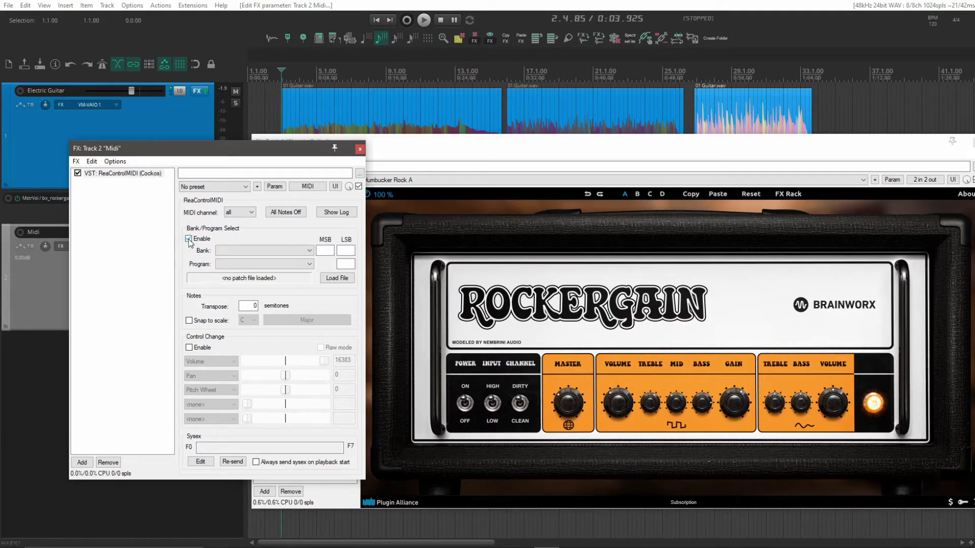
{"action": "left_click", "coordinate": [230, 214]}
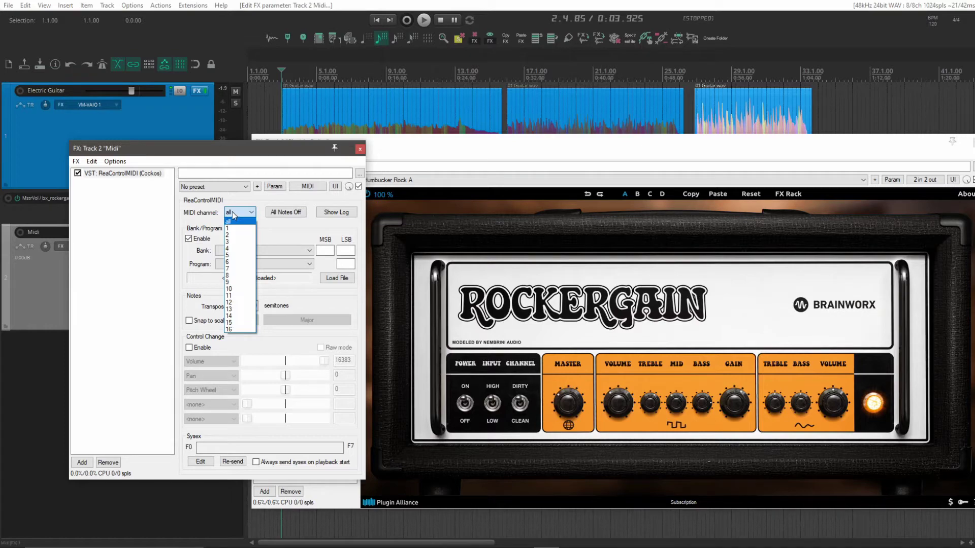
{"action": "left_click", "coordinate": [232, 213]}
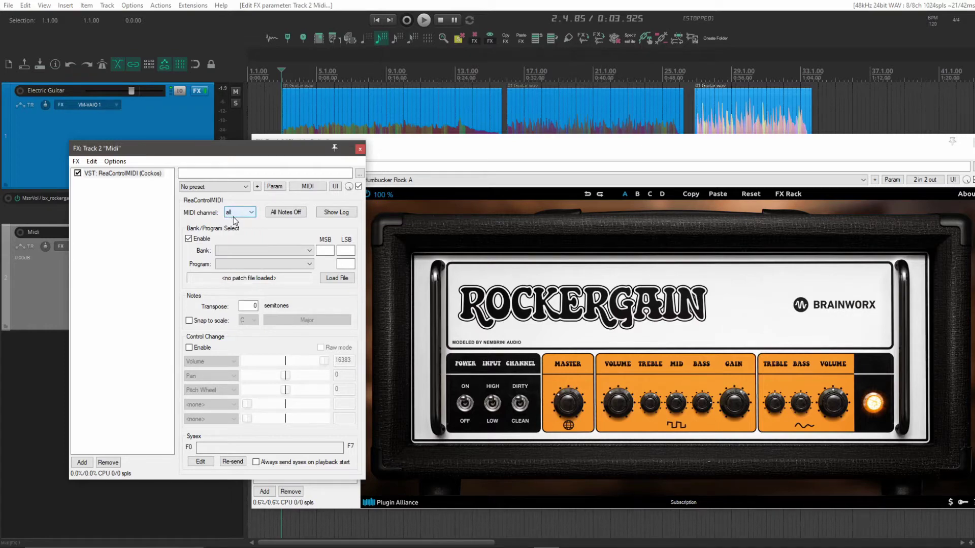
{"action": "left_click", "coordinate": [336, 279]}
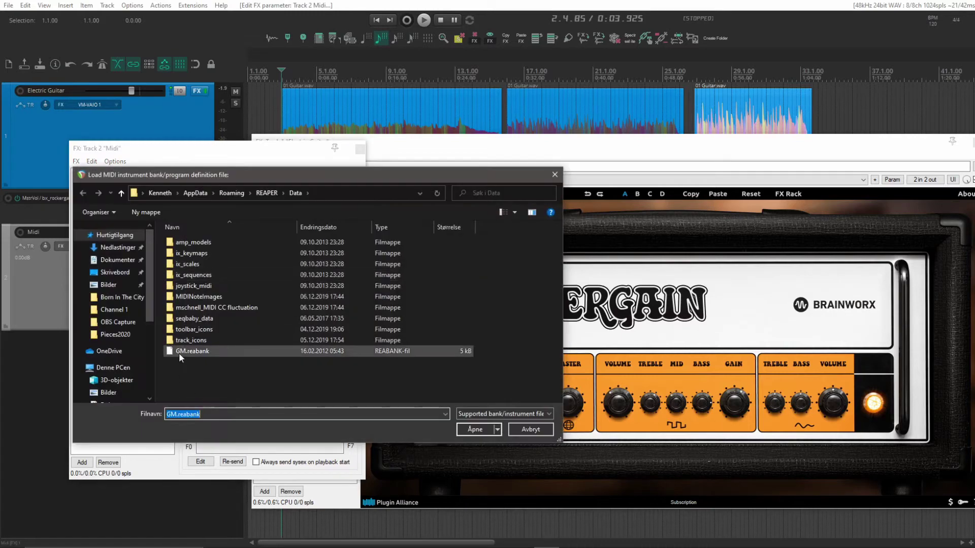
{"action": "double_click", "coordinate": [179, 351]}
{"action": "left_click", "coordinate": [278, 251]}
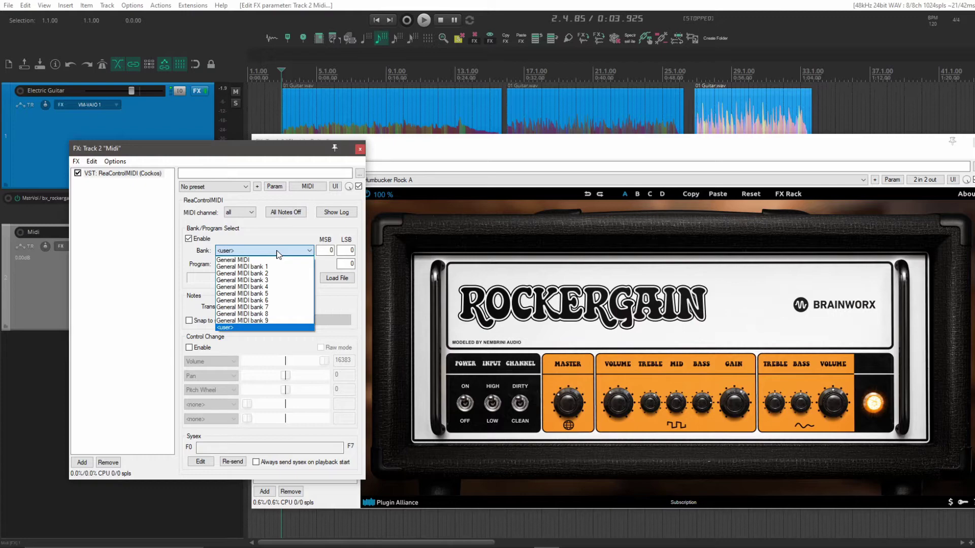
{"action": "left_click", "coordinate": [275, 259]}
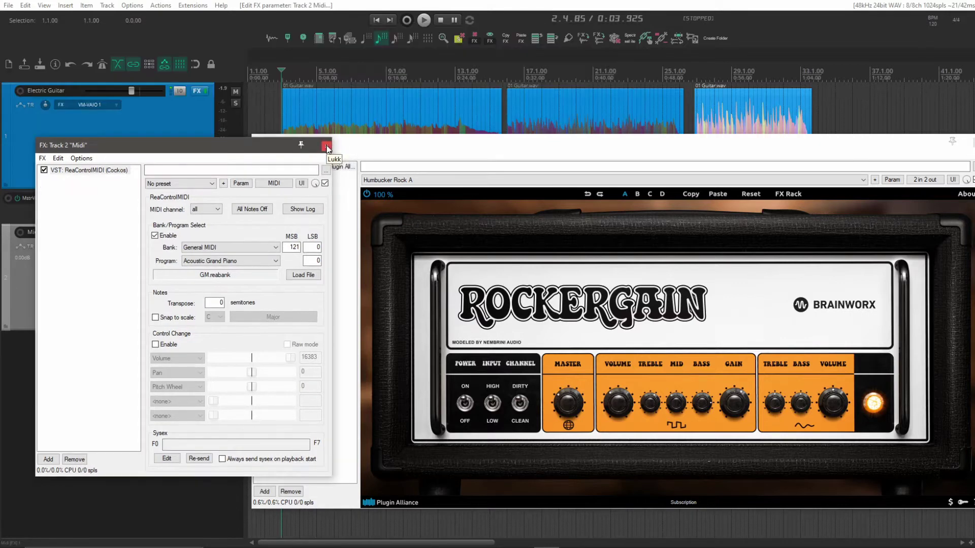
Close the Midi FX window and create a send from the Midi track to Electric Guitar
{"action": "left_click", "coordinate": [340, 160]}
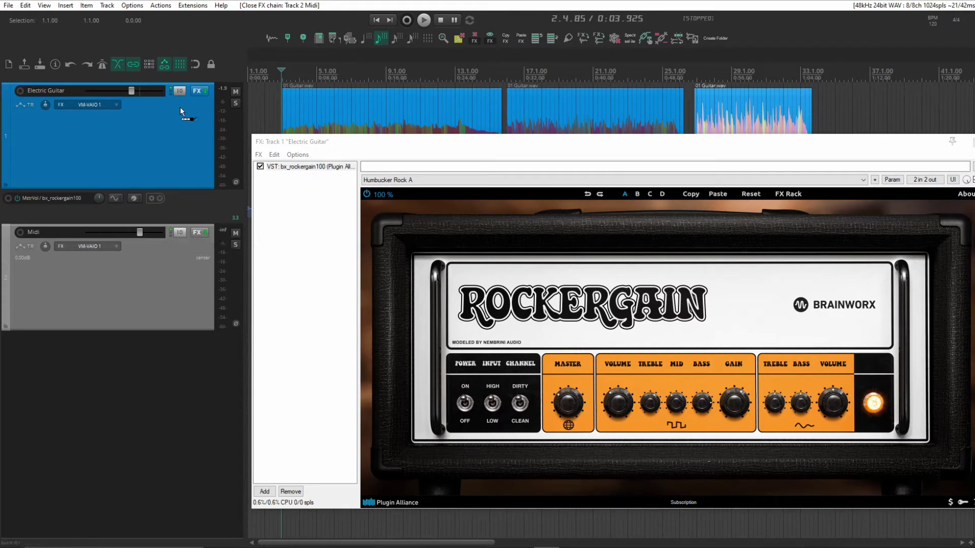
{"action": "left_click_drag", "start_coordinate": [180, 108], "coordinate": [180, 108]}
{"action": "left_click_drag", "start_coordinate": [666, 148], "coordinate": [510, 104]}
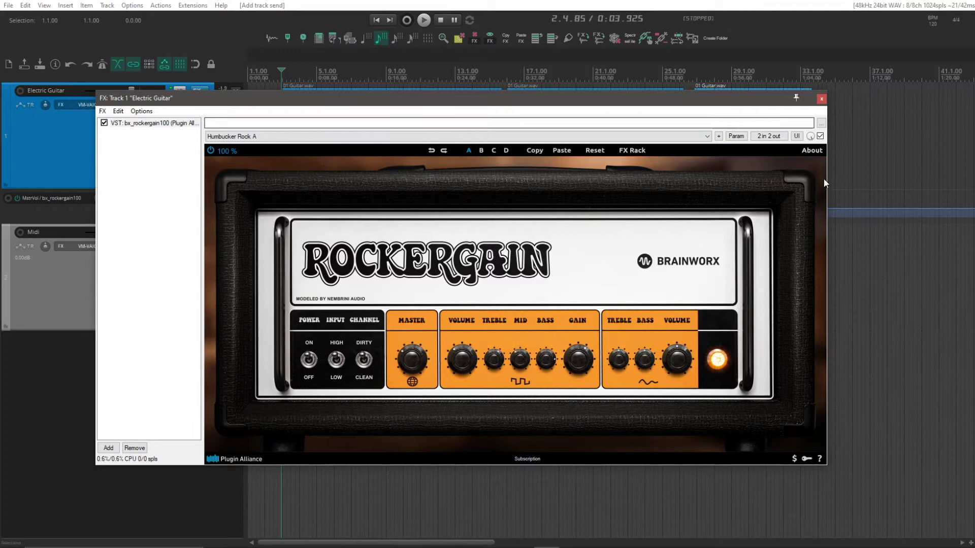
Link Rockergain presets to MIDI program change channel 1 and reposition ReaControlMIDI's window
{"action": "left_click", "coordinate": [719, 137]}
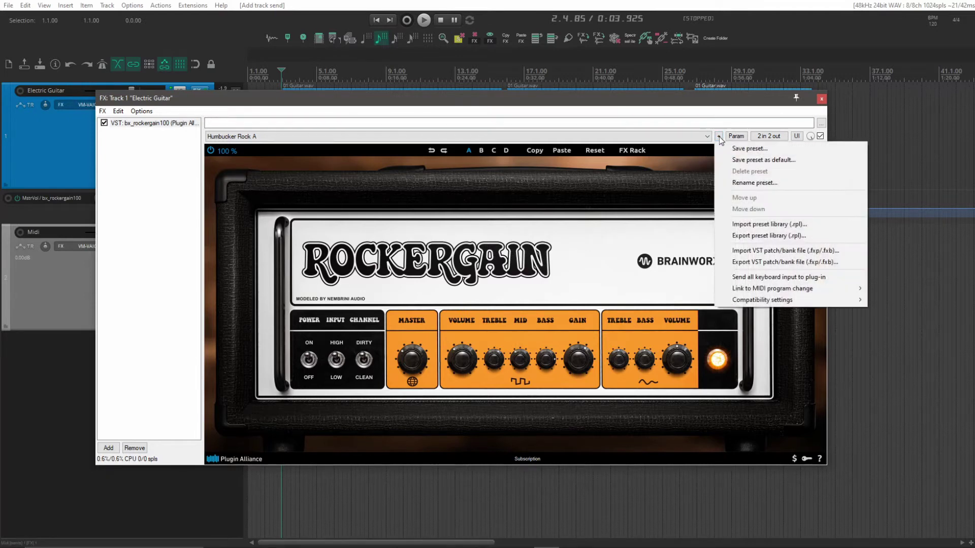
{"action": "mouse_move", "coordinate": [738, 290]}
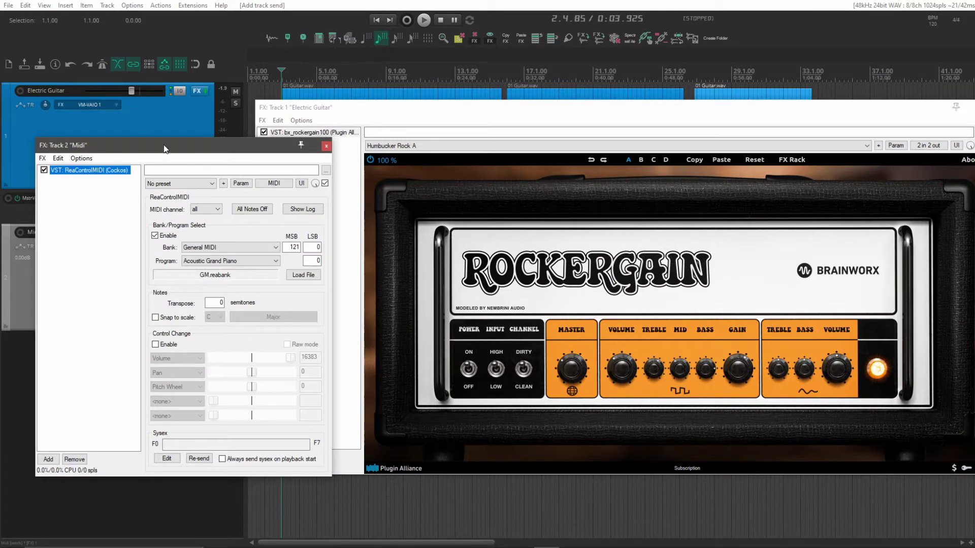
{"action": "left_click_drag", "start_coordinate": [149, 156], "coordinate": [188, 129]}
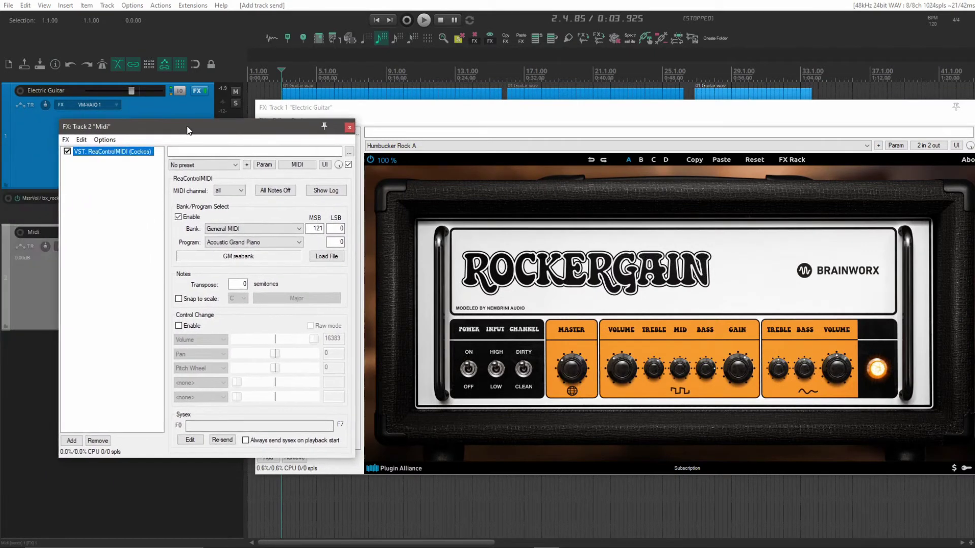
Test preset switching by selecting programs Church Organ, then Tango Accordion, in ReaControlMIDI
{"action": "left_click", "coordinate": [264, 242]}
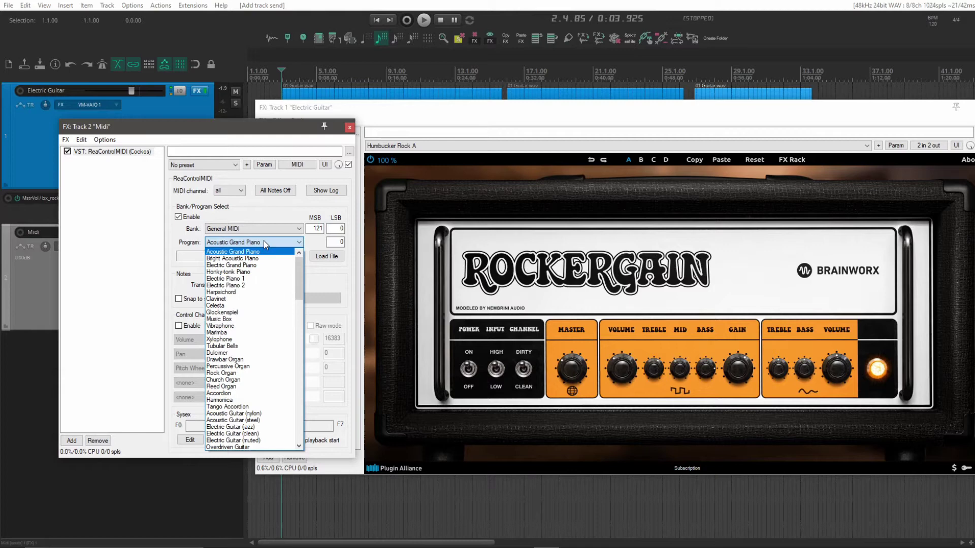
{"action": "scroll", "coordinate": [264, 240], "scroll_direction": "down", "scroll_amount": 5}
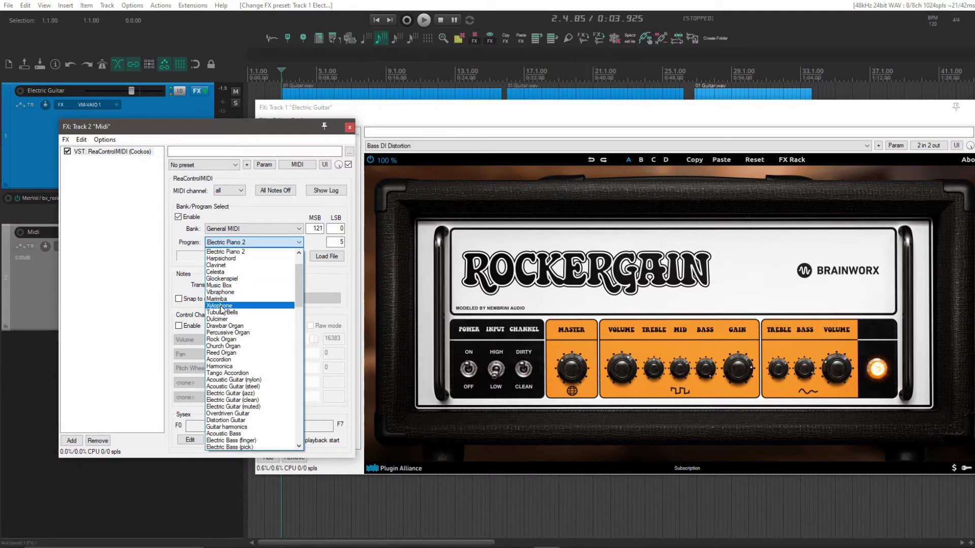
{"action": "left_click", "coordinate": [223, 345]}
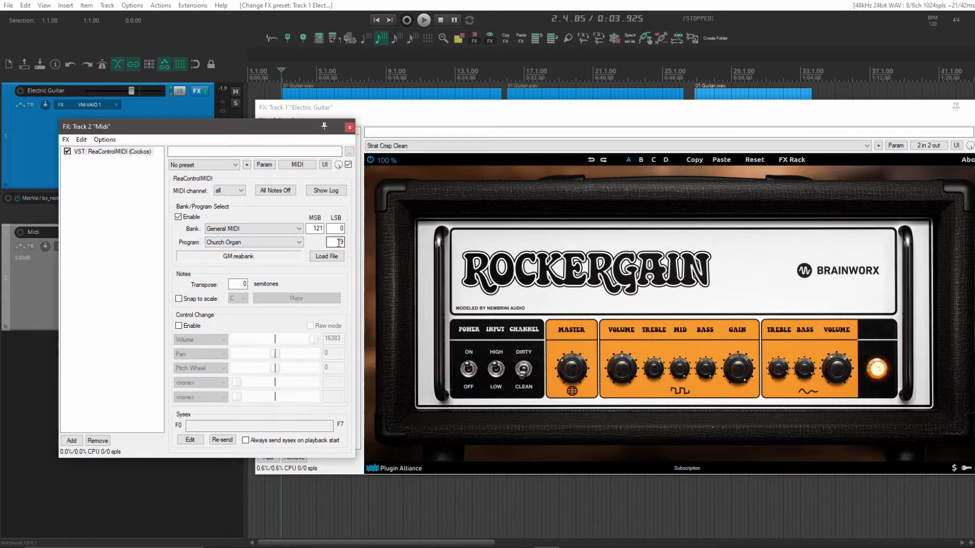
{"action": "left_click", "coordinate": [282, 243]}
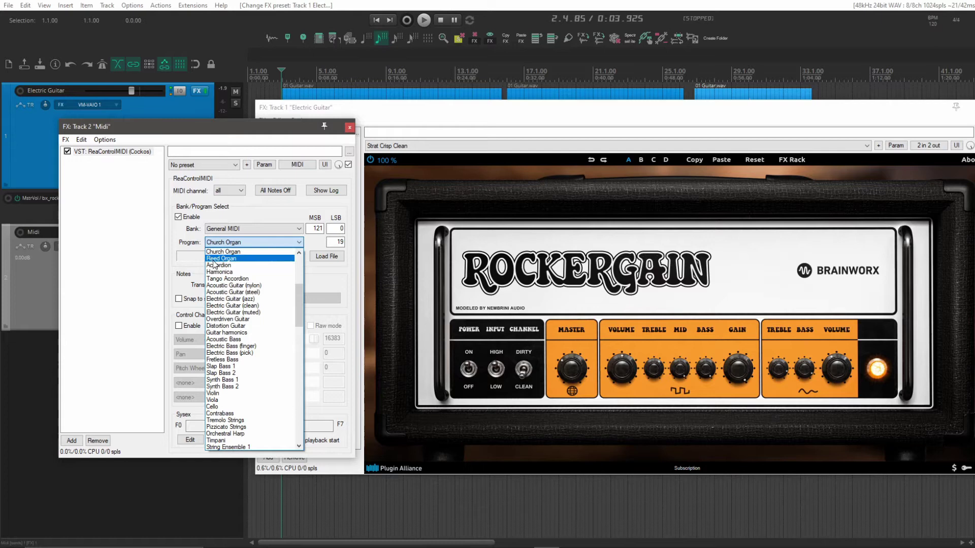
{"action": "left_click", "coordinate": [222, 279]}
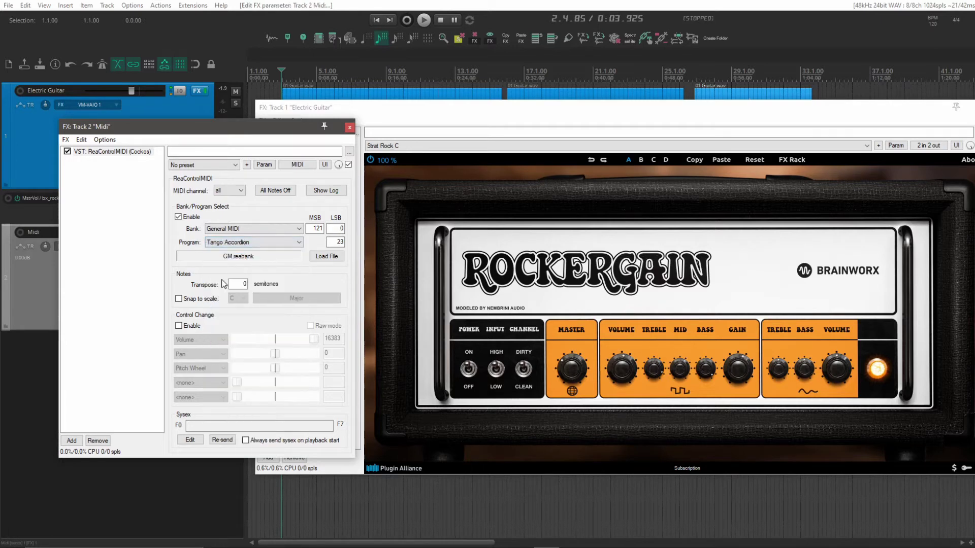
Select programs Acoustic Guitar (steel) and Marimba, then close both FX windows
{"action": "left_click", "coordinate": [229, 243]}
{"action": "left_click", "coordinate": [228, 266]}
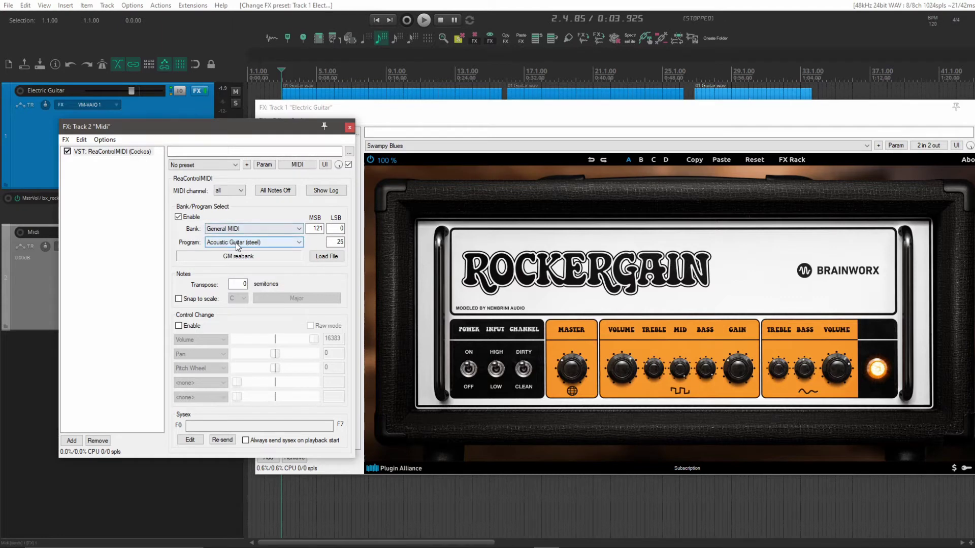
{"action": "left_click", "coordinate": [235, 242]}
{"action": "scroll", "coordinate": [240, 281], "scroll_direction": "up", "scroll_amount": 7}
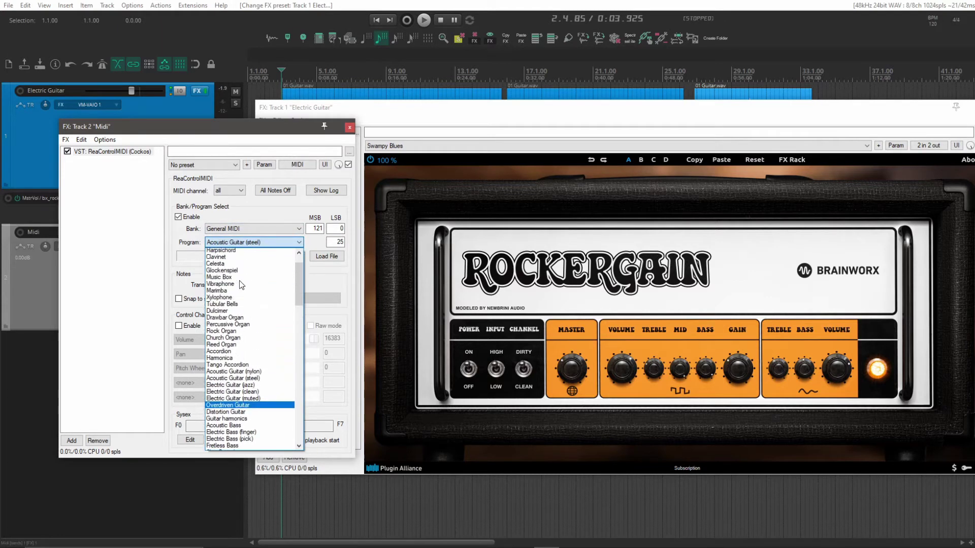
{"action": "left_click", "coordinate": [240, 282]}
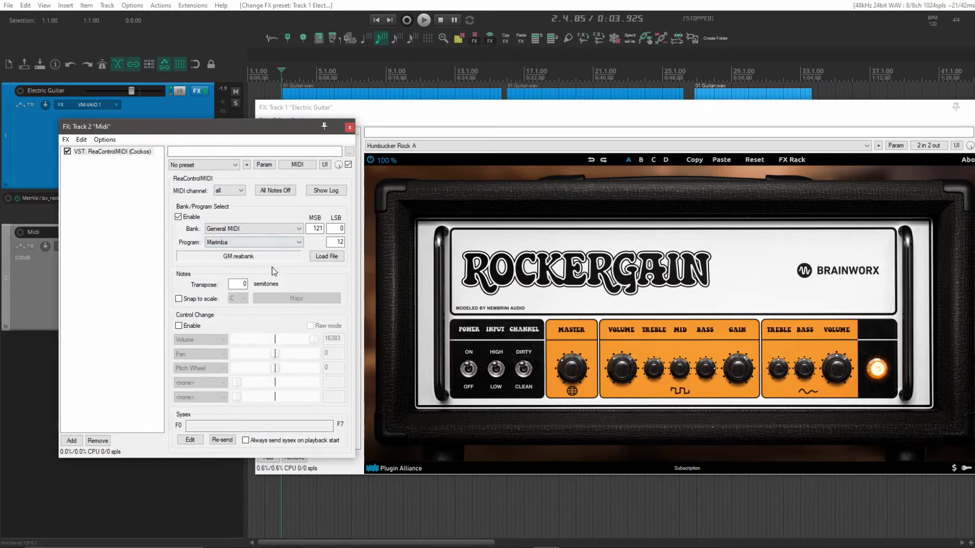
{"action": "key", "text": "Escape"}
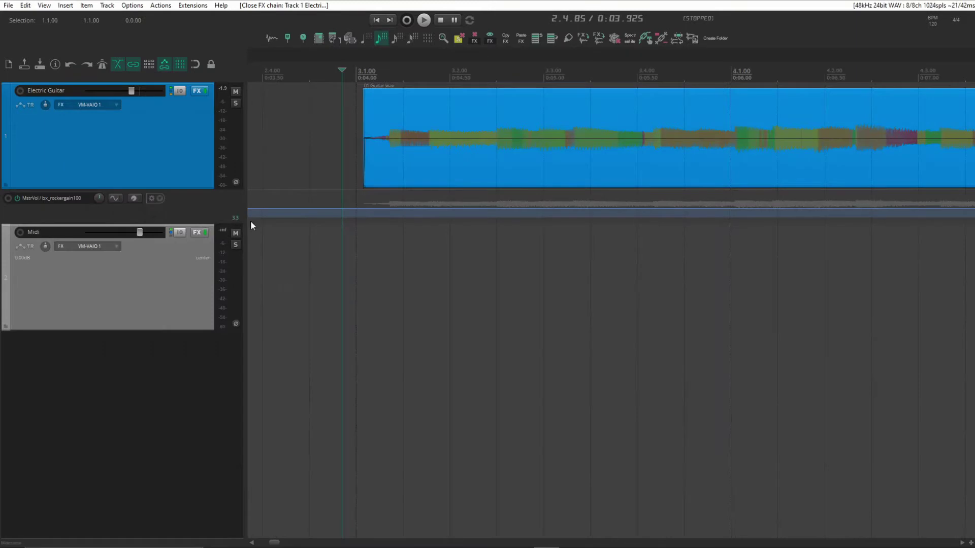
Insert a new MIDI item, move it to end where the guitar starts, and place the cursor at 2.4.50
{"action": "left_click", "coordinate": [66, 5]}
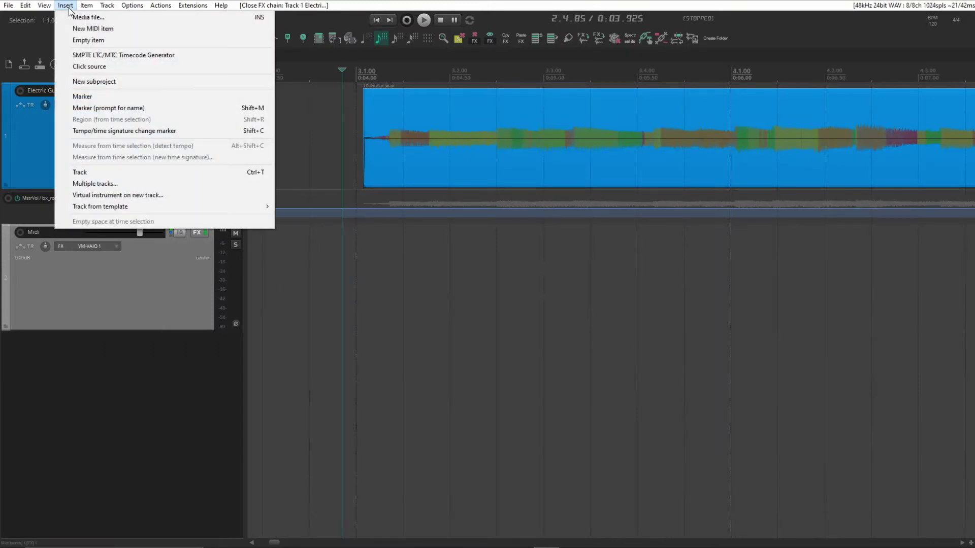
{"action": "left_click", "coordinate": [85, 309]}
{"action": "left_click", "coordinate": [70, 7]}
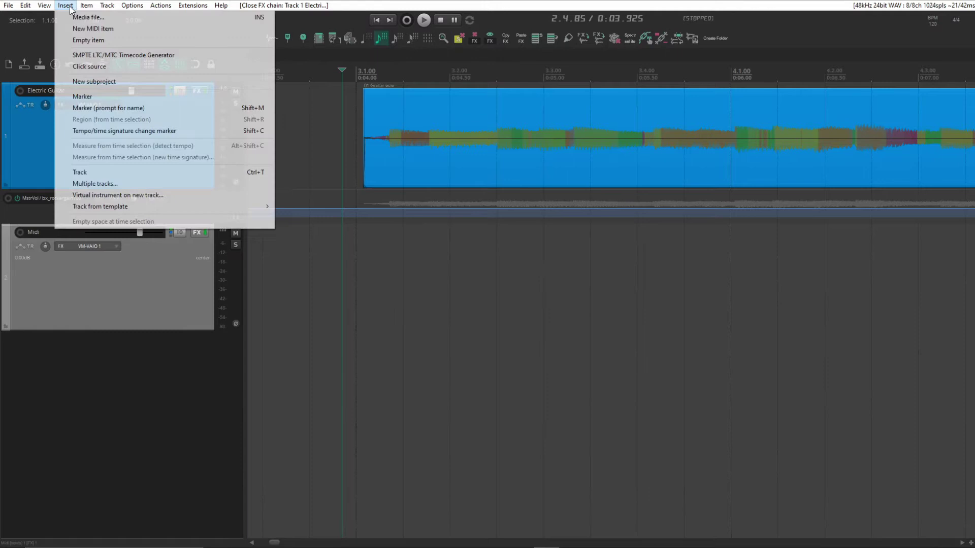
{"action": "left_click", "coordinate": [72, 28]}
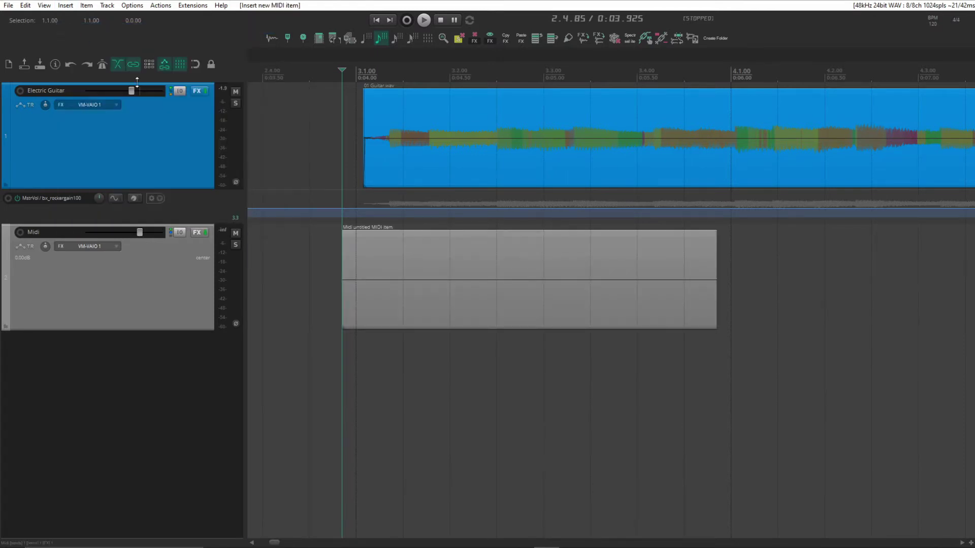
{"action": "left_click_drag", "start_coordinate": [440, 325], "coordinate": [455, 325]}
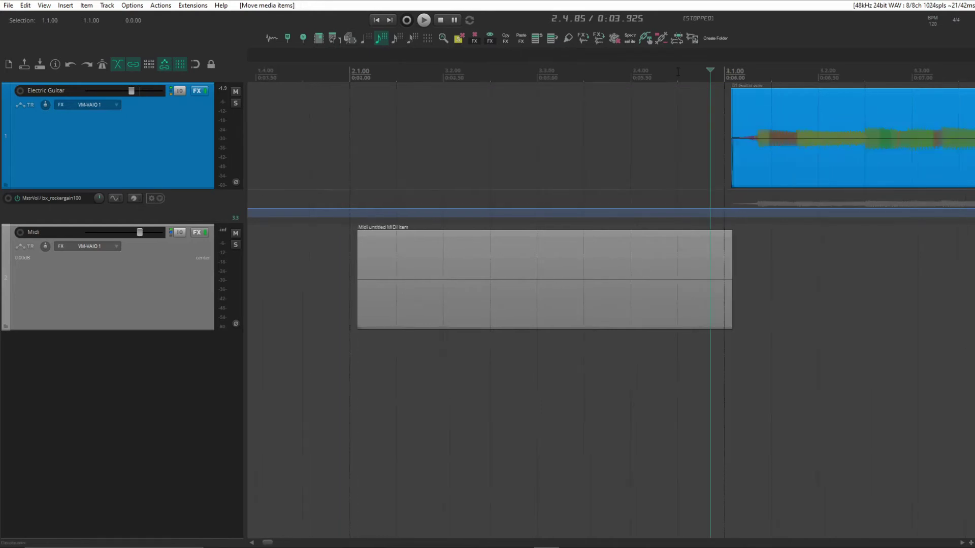
{"action": "left_click", "coordinate": [678, 71]}
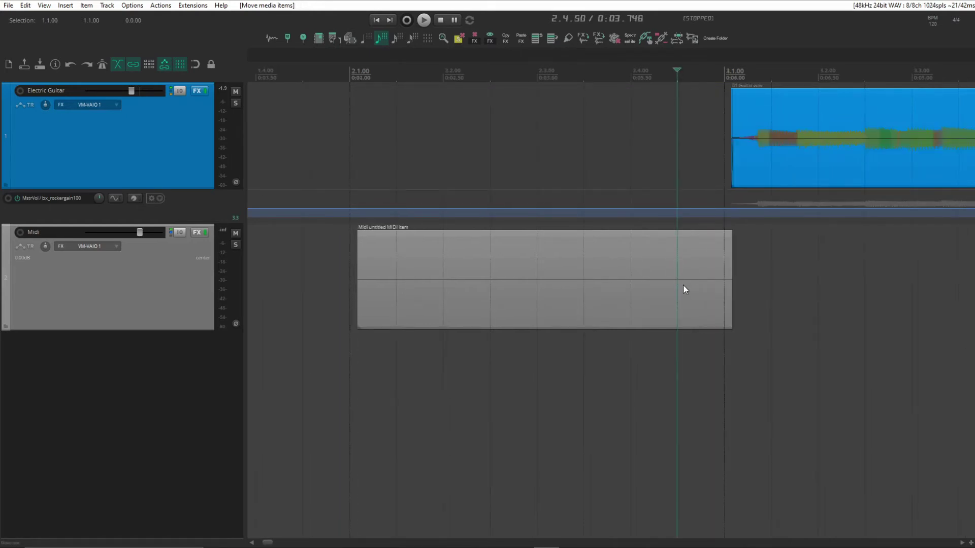
Open the MIDI item in the MIDI editor and show Bank/Program Select in the CC lane
{"action": "double_click", "coordinate": [681, 304]}
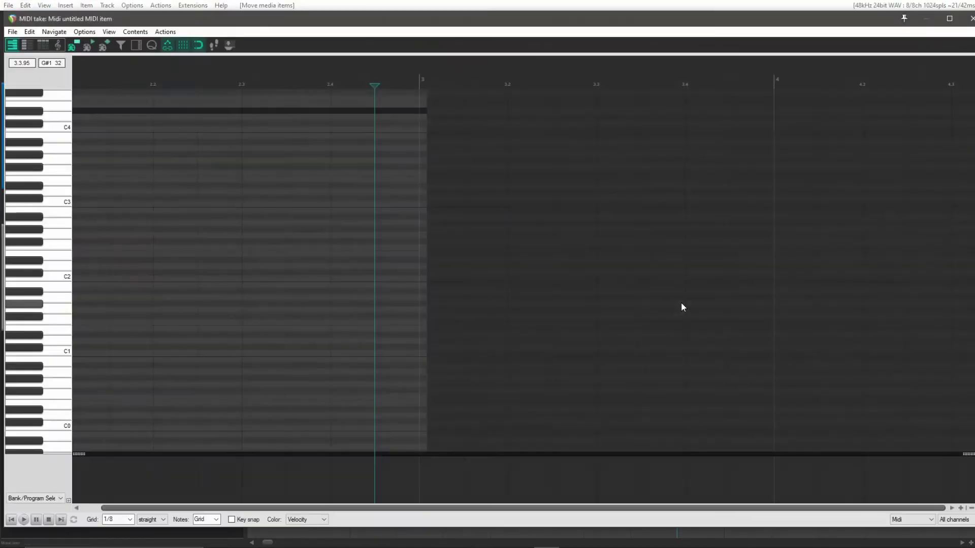
{"action": "left_click", "coordinate": [20, 499]}
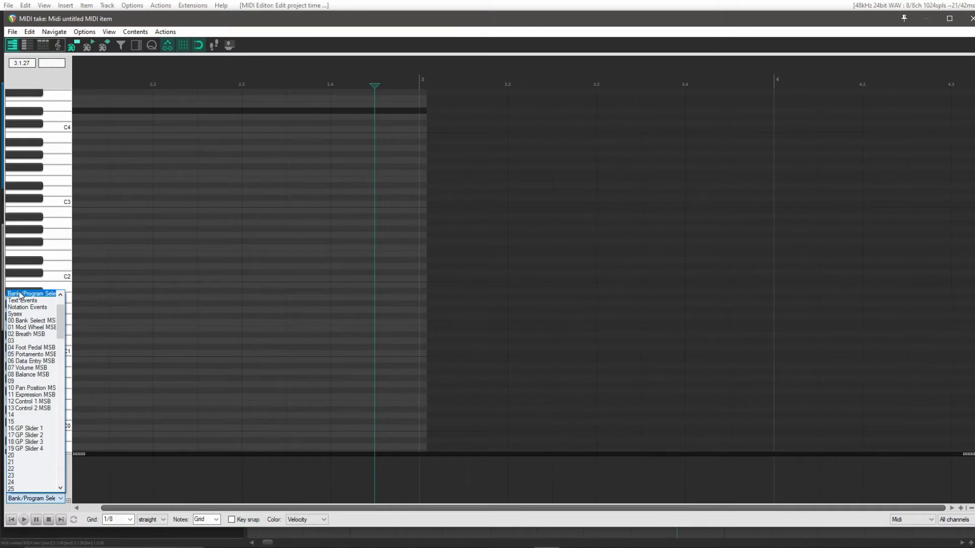
{"action": "scroll", "coordinate": [22, 295], "scroll_direction": "up", "scroll_amount": 3}
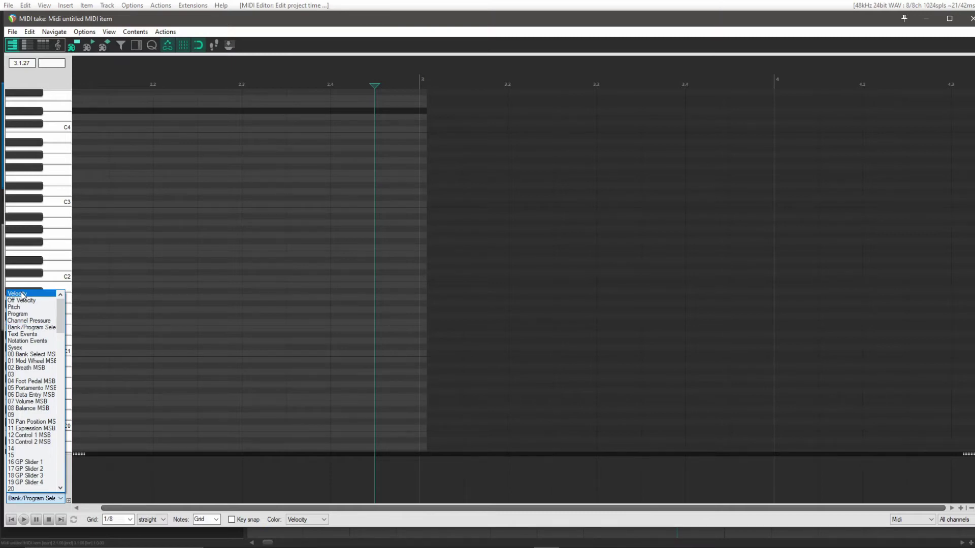
{"action": "left_click", "coordinate": [18, 327]}
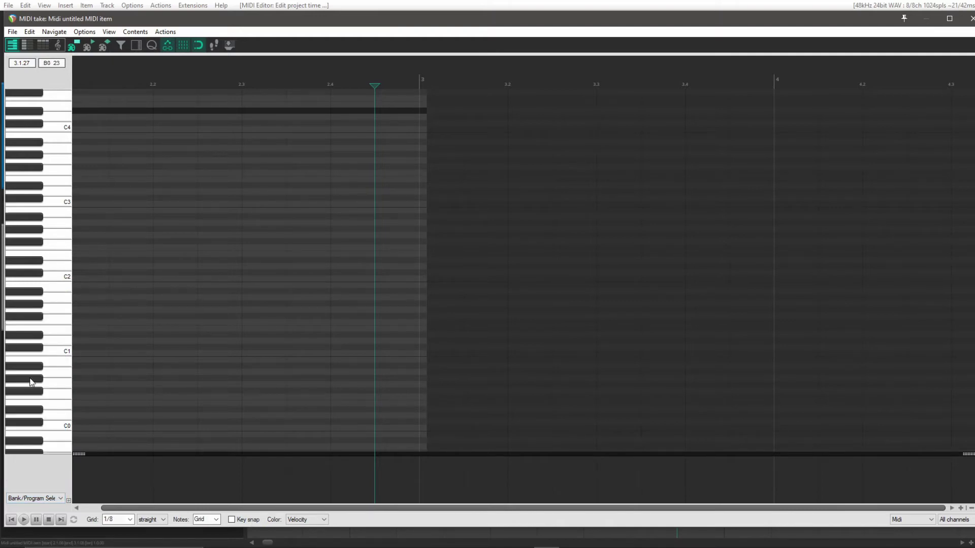
Add a 121-0-19 bank/program change and move it to the edit cursor, then close the editor
{"action": "double_click", "coordinate": [375, 481]}
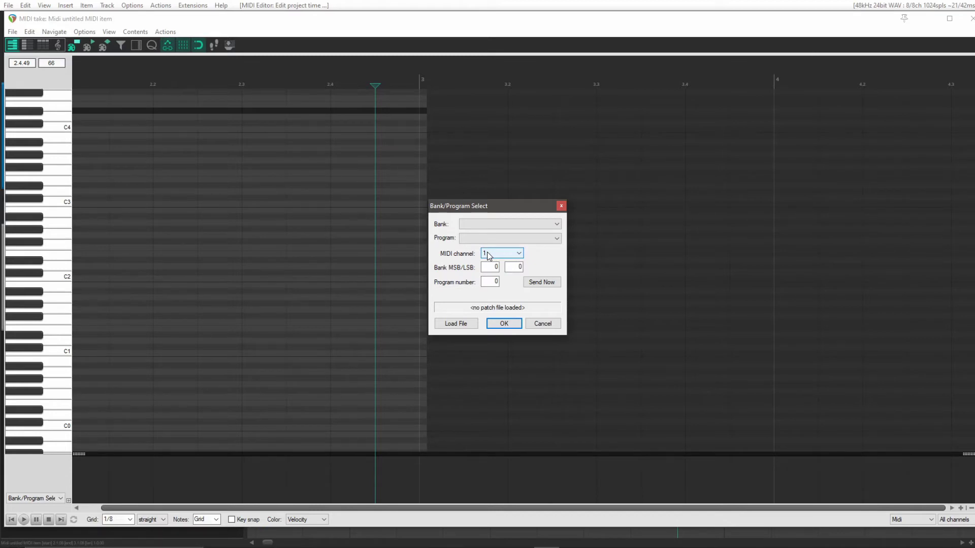
{"action": "double_click", "coordinate": [495, 282]}
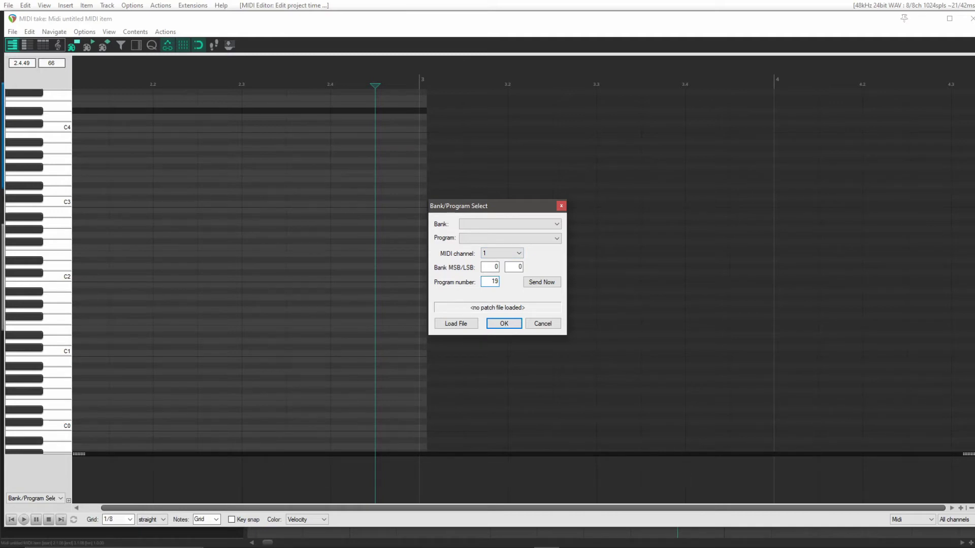
{"action": "key", "text": "Return"}
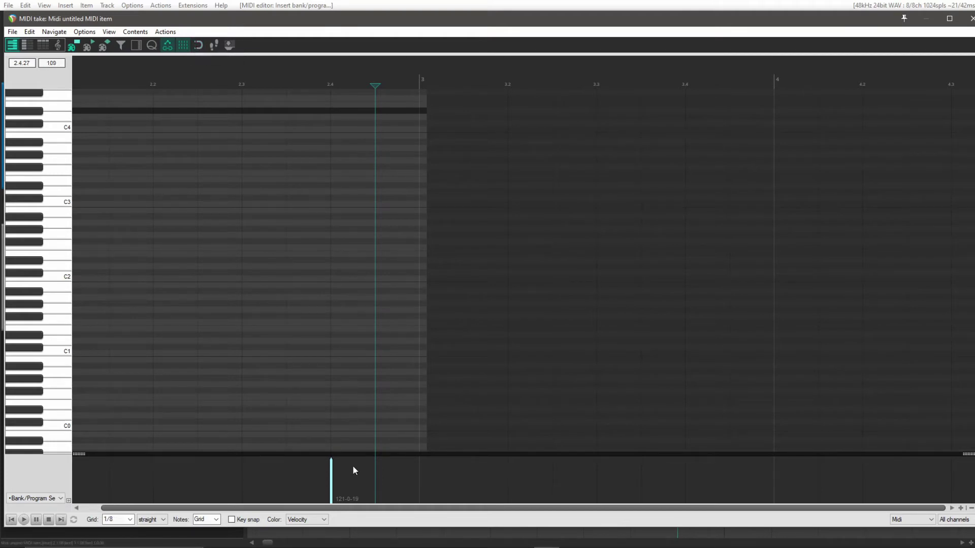
{"action": "left_click_drag", "start_coordinate": [331, 483], "coordinate": [375, 484]}
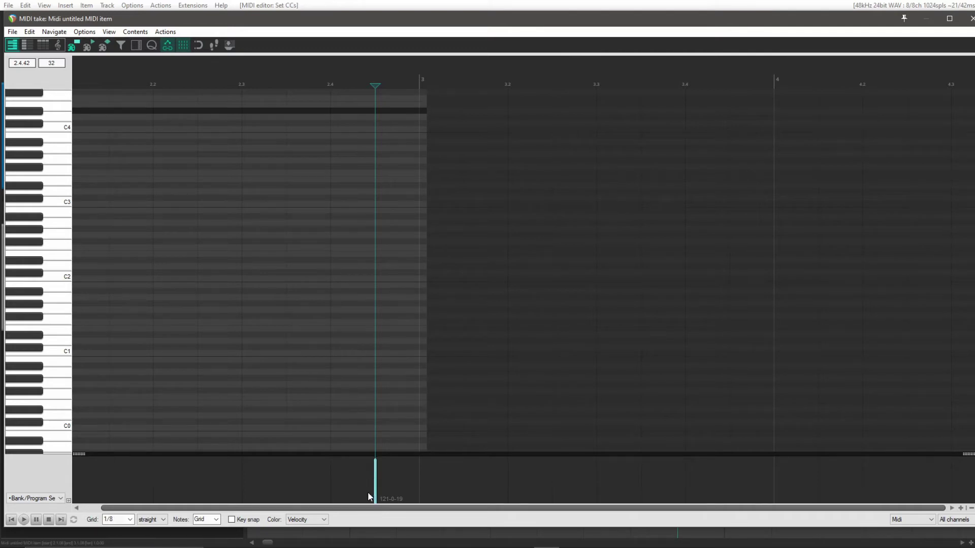
{"action": "key", "text": "Escape"}
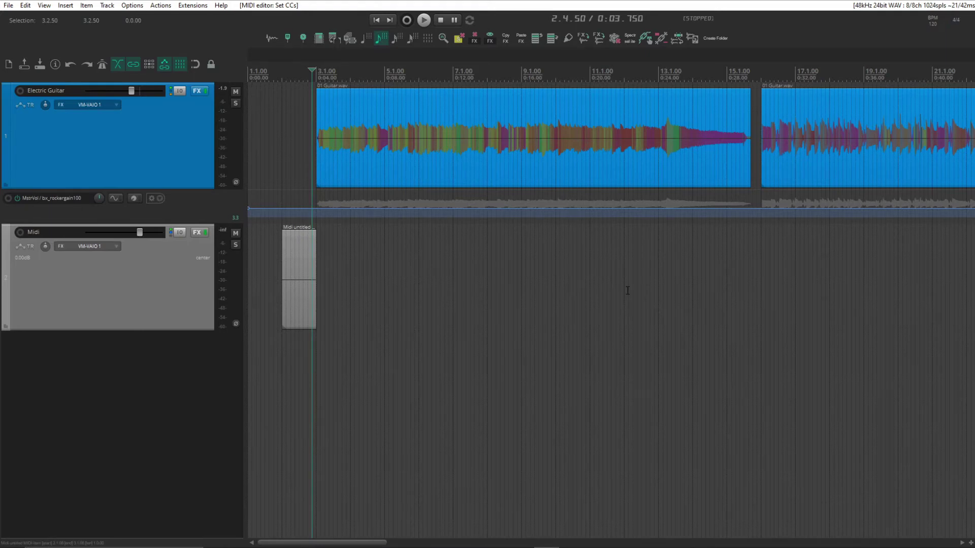
Play the project with Rockergain open to confirm it switches to Strat Crisp Clean
{"action": "left_click", "coordinate": [198, 91]}
{"action": "key", "text": "space"}
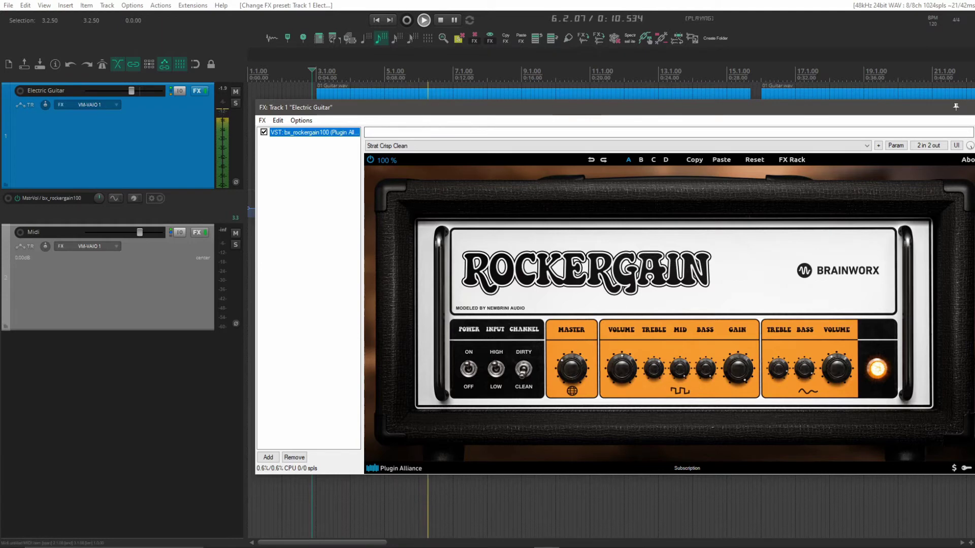
{"action": "key", "text": "space"}
{"action": "key", "text": "Escape"}
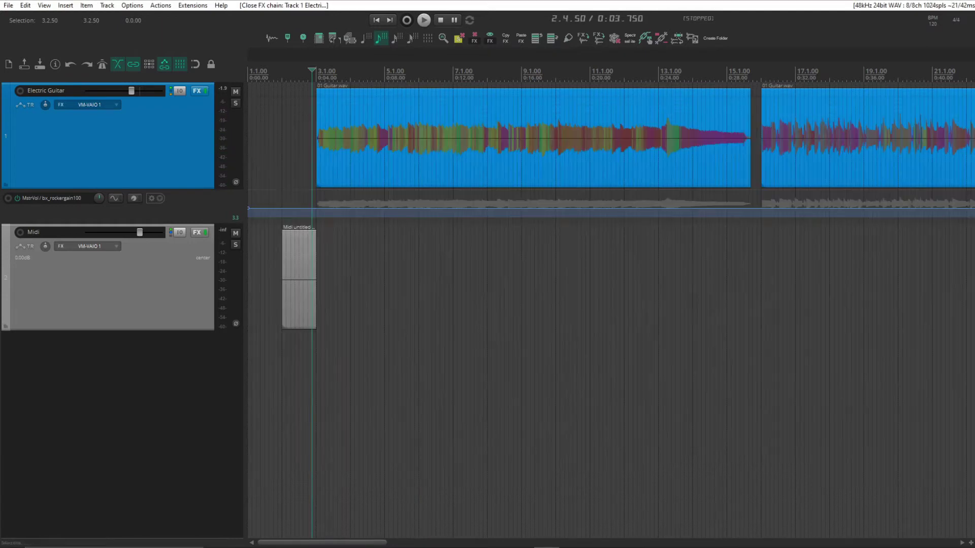
Place the edit cursor at 0:29.681, just before the second guitar clip
{"action": "left_click", "coordinate": [755, 80]}
{"action": "scroll", "coordinate": [756, 80], "scroll_direction": "up", "scroll_amount": 4}
{"action": "left_click", "coordinate": [763, 77]}
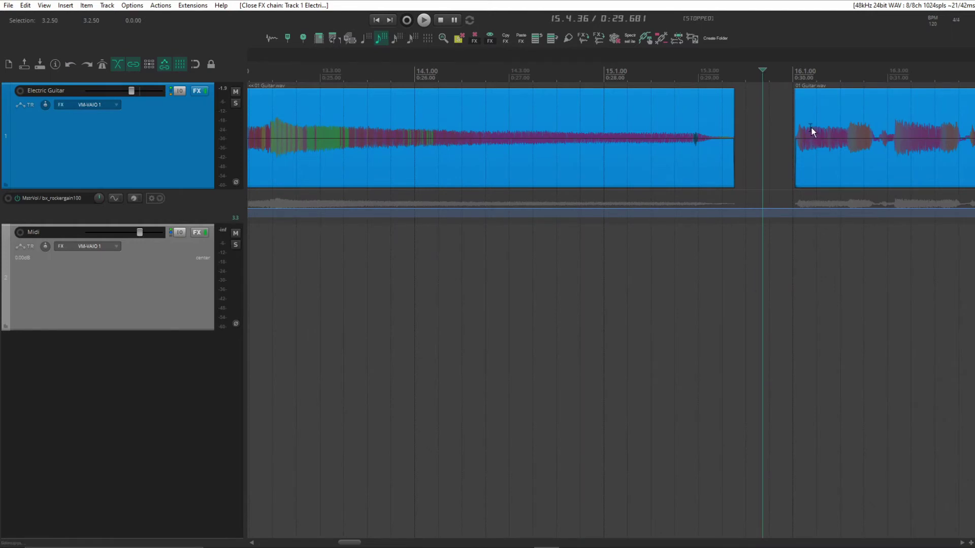
Insert a new MIDI item at the edit cursor and shift it slightly earlier
{"action": "left_click", "coordinate": [65, 6]}
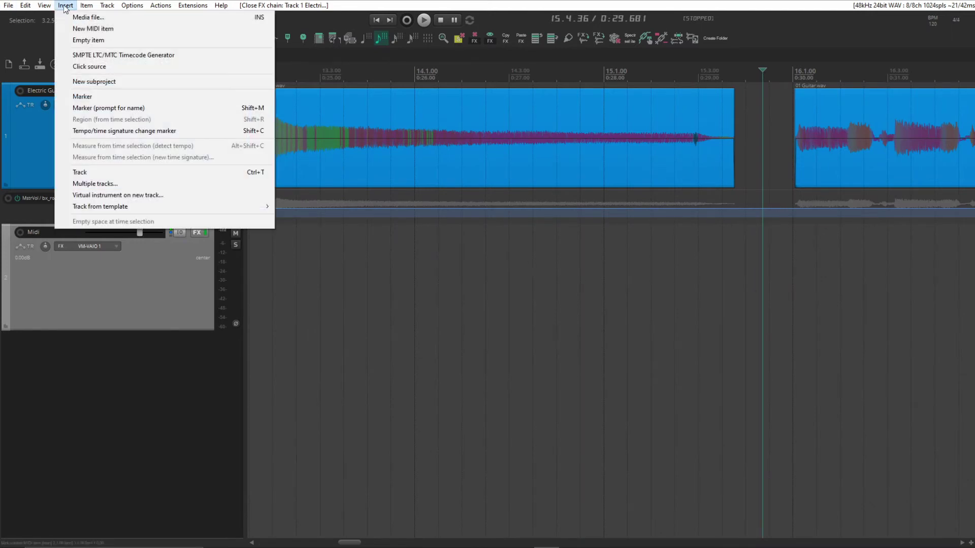
{"action": "left_click", "coordinate": [75, 29]}
{"action": "left_click_drag", "start_coordinate": [842, 327], "coordinate": [730, 320]}
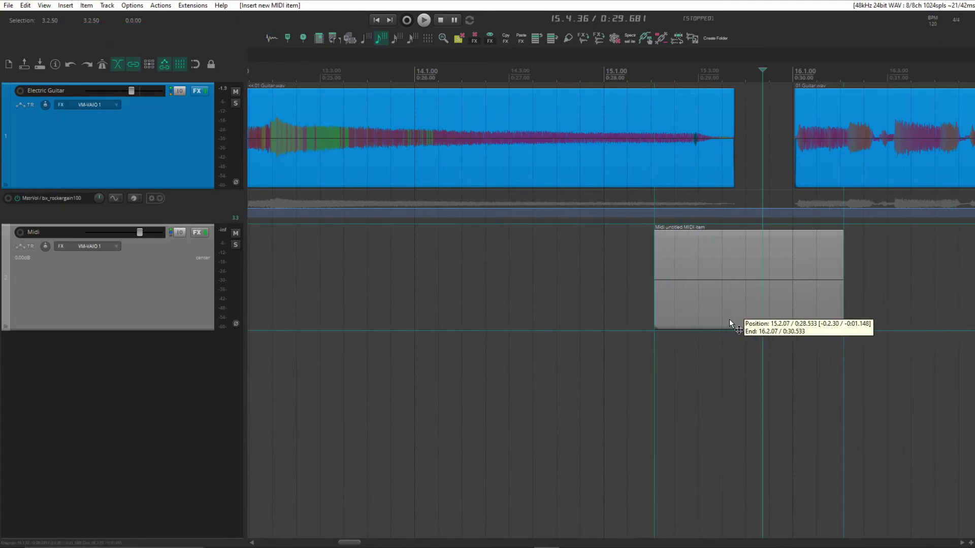
Give the new MIDI item a program change 25 and close the MIDI editor
{"action": "double_click", "coordinate": [763, 310]}
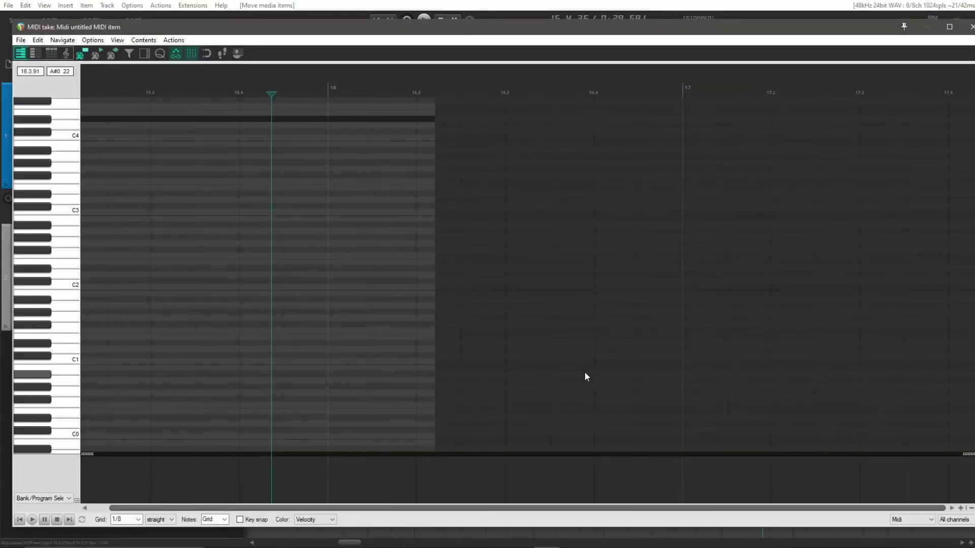
{"action": "double_click", "coordinate": [272, 486]}
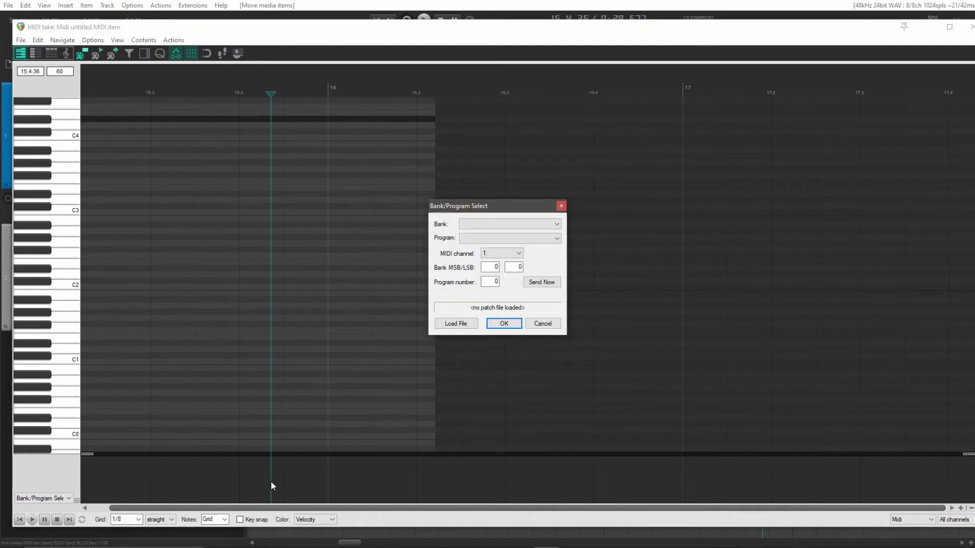
{"action": "double_click", "coordinate": [497, 281]}
{"action": "type", "text": "25"}
{"action": "key", "text": "Return"}
{"action": "key", "text": "Escape"}
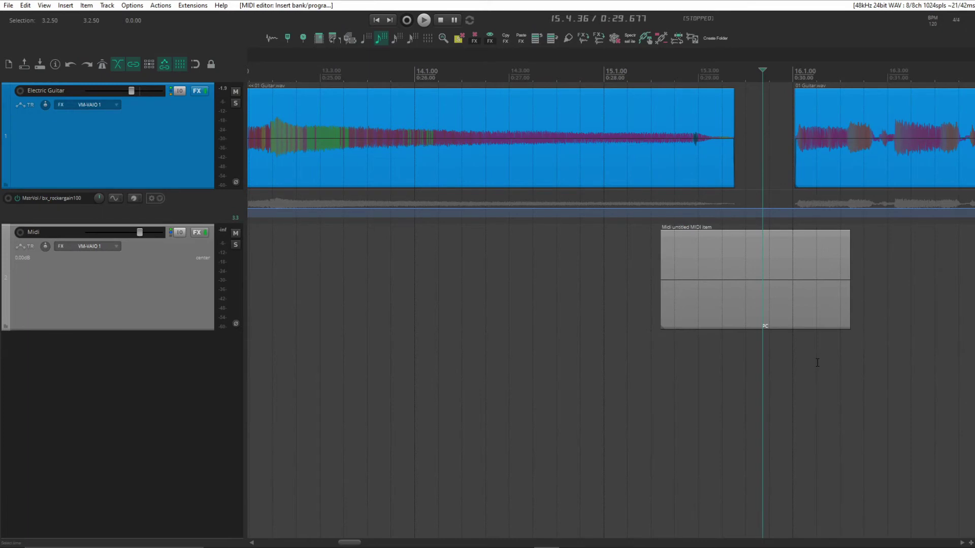
Play the project to check the new preset switch, then stop
{"action": "key", "text": "space"}
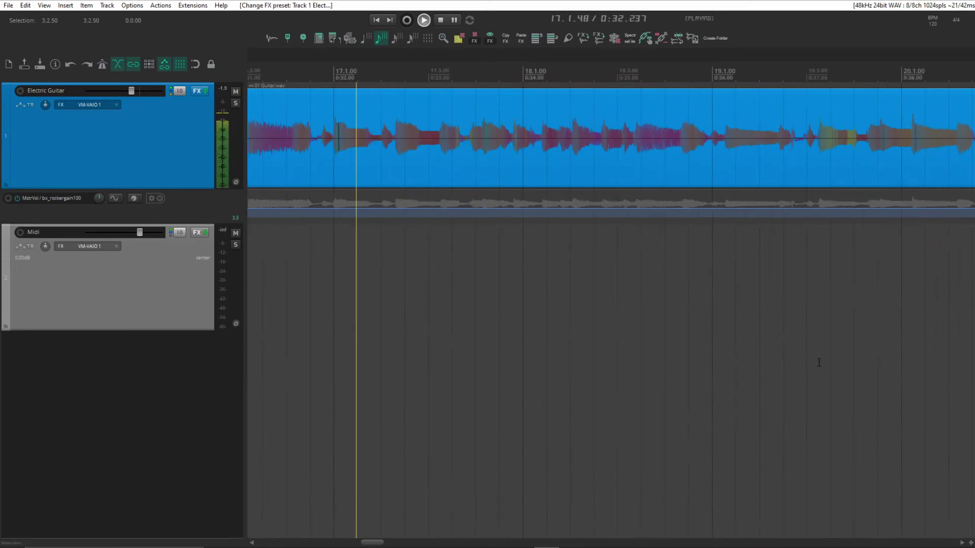
{"action": "scroll", "coordinate": [818, 361], "scroll_direction": "down", "scroll_amount": 2}
{"action": "scroll", "coordinate": [818, 361], "scroll_direction": "down", "scroll_amount": 5}
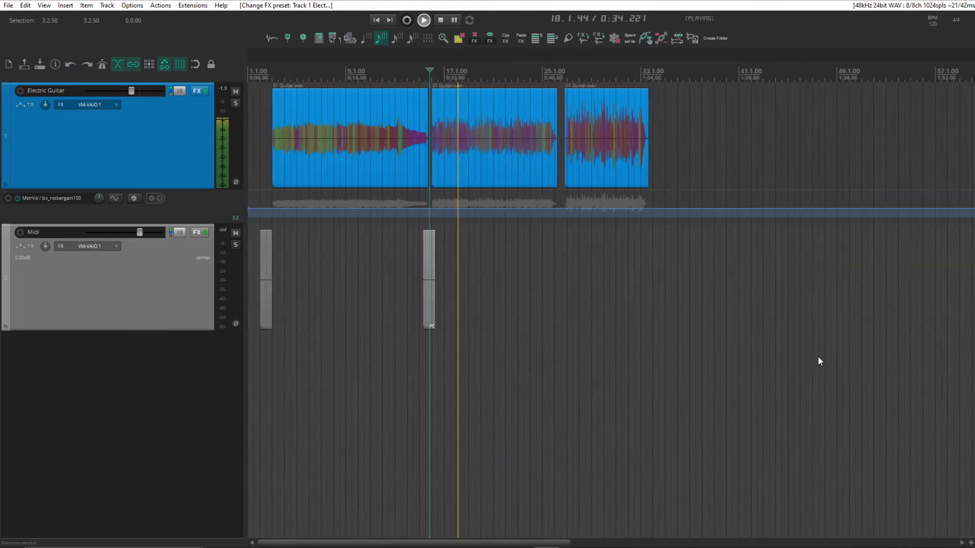
{"action": "key", "text": "space"}
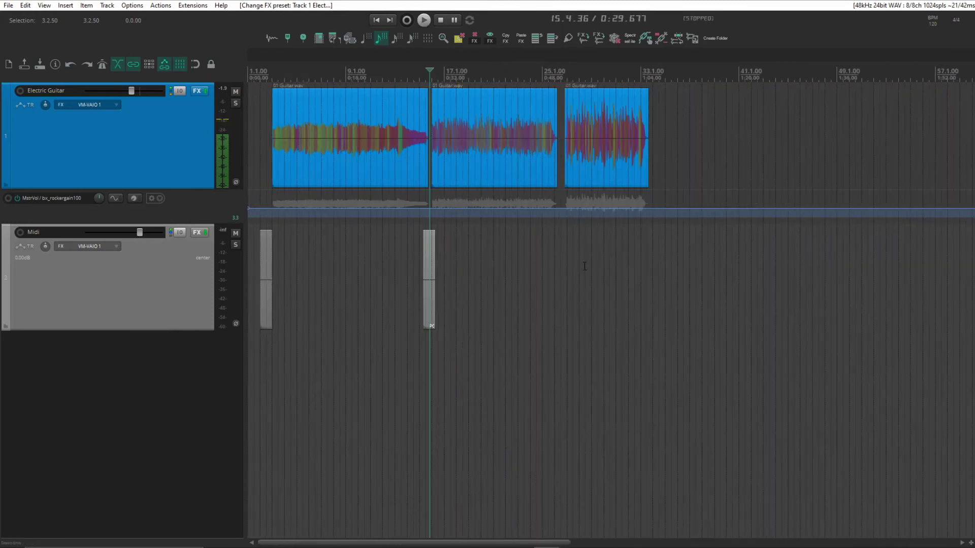
{"action": "scroll", "coordinate": [586, 268], "scroll_direction": "up", "scroll_amount": 4}
Insert a new MIDI item and move it to the third guitar section's start at bar 26
{"action": "key", "text": "alt+i"}
{"action": "key", "text": "Down"}
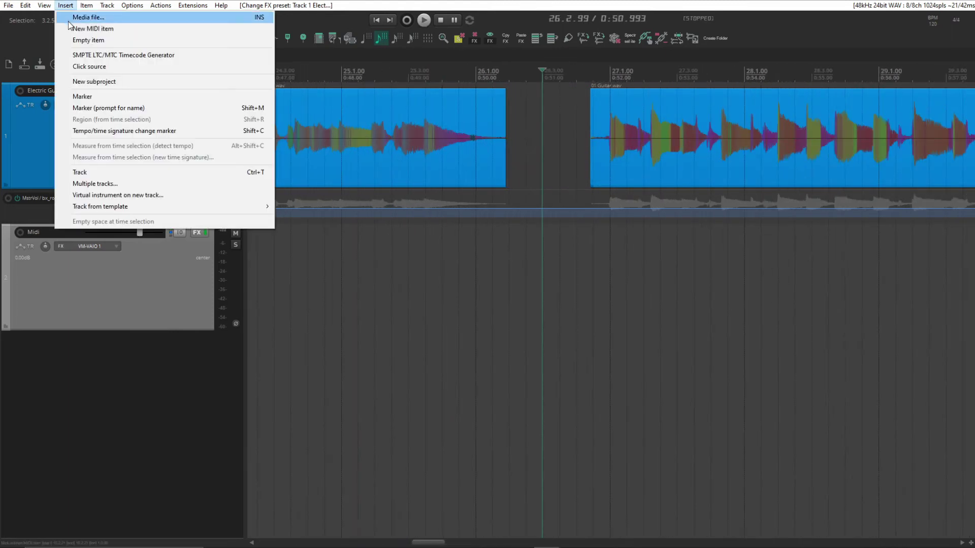
{"action": "key", "text": "Return"}
{"action": "left_click_drag", "start_coordinate": [640, 288], "coordinate": [534, 312]}
{"action": "scroll", "coordinate": [534, 310], "scroll_direction": "down", "scroll_amount": 1}
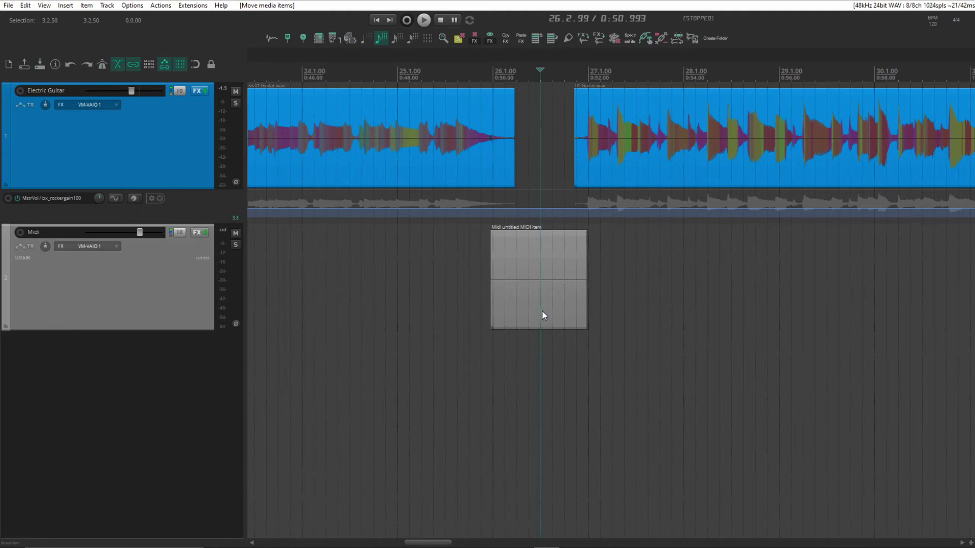
Add a 121-0-12 program change event inside the new MIDI item
{"action": "double_click", "coordinate": [542, 311]}
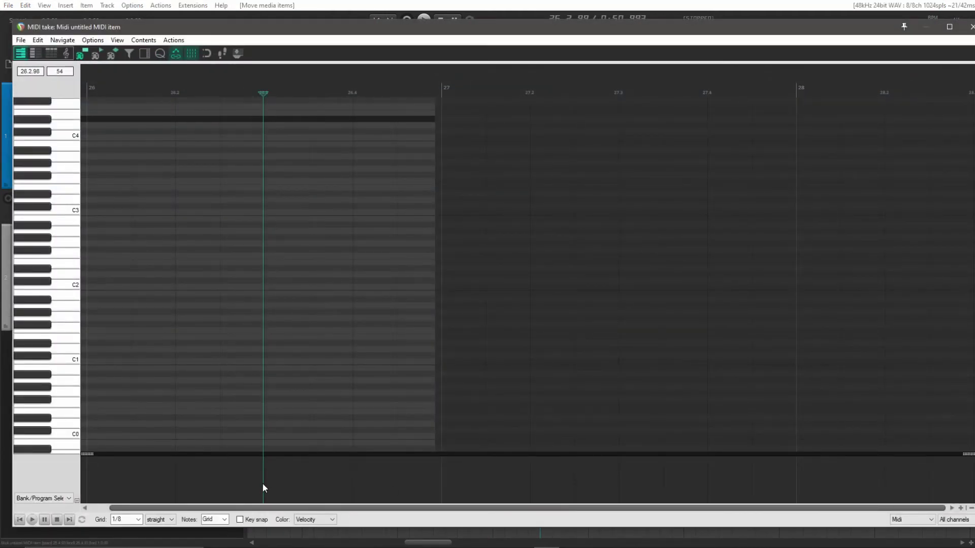
{"action": "double_click", "coordinate": [263, 483]}
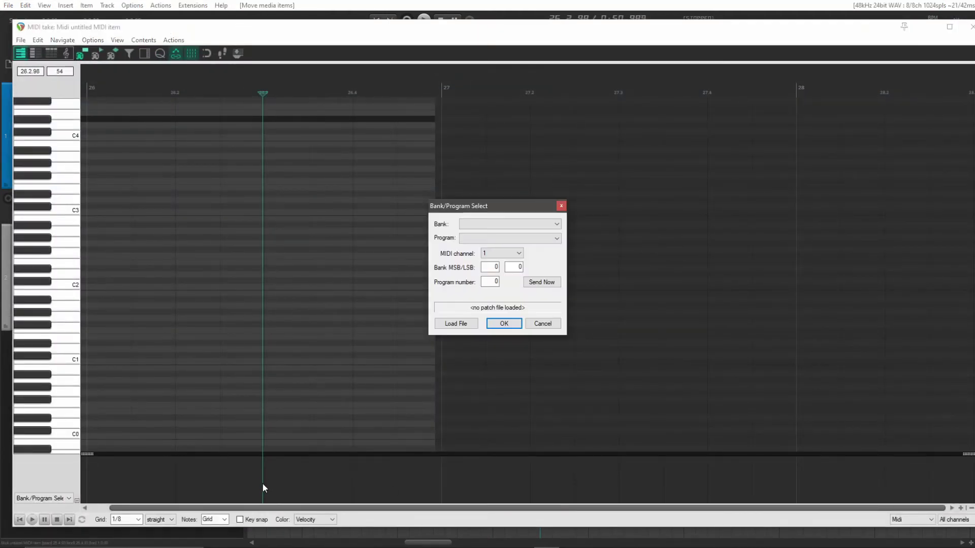
{"action": "double_click", "coordinate": [483, 286]}
{"action": "key", "text": "Return"}
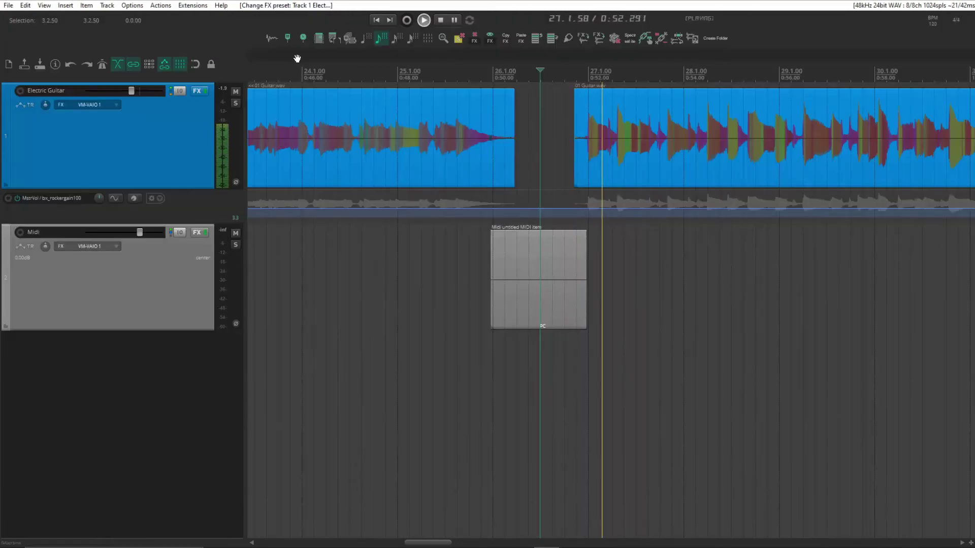
Play from the second and third sections, hearing Strat Crisp Clean, Swampy Blues, then Humbucker Rock A
{"action": "left_click", "coordinate": [197, 91]}
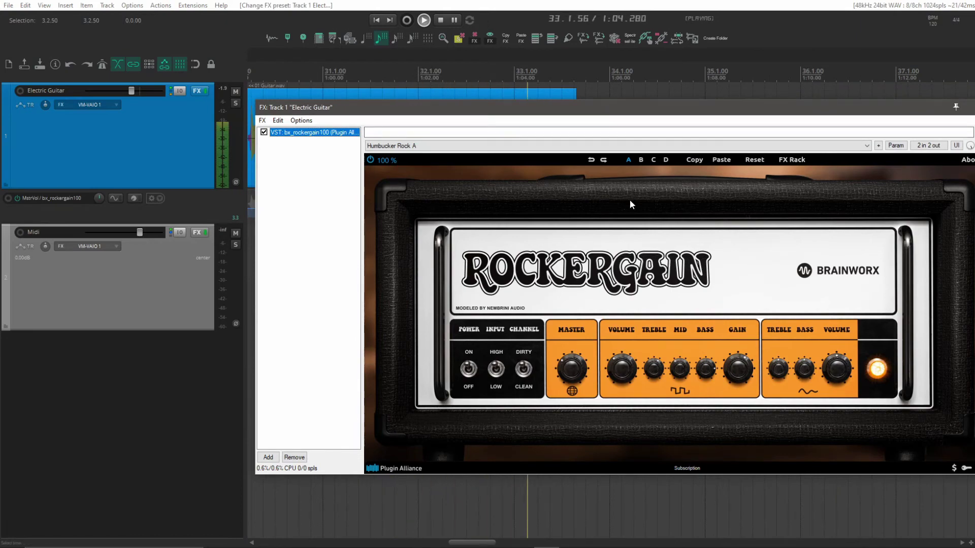
{"action": "key", "text": "space"}
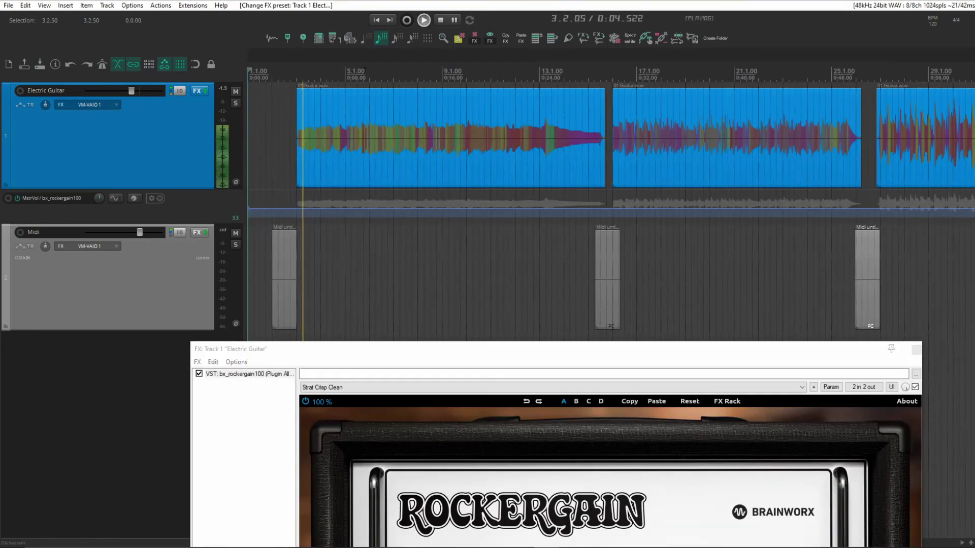
{"action": "left_click", "coordinate": [590, 75]}
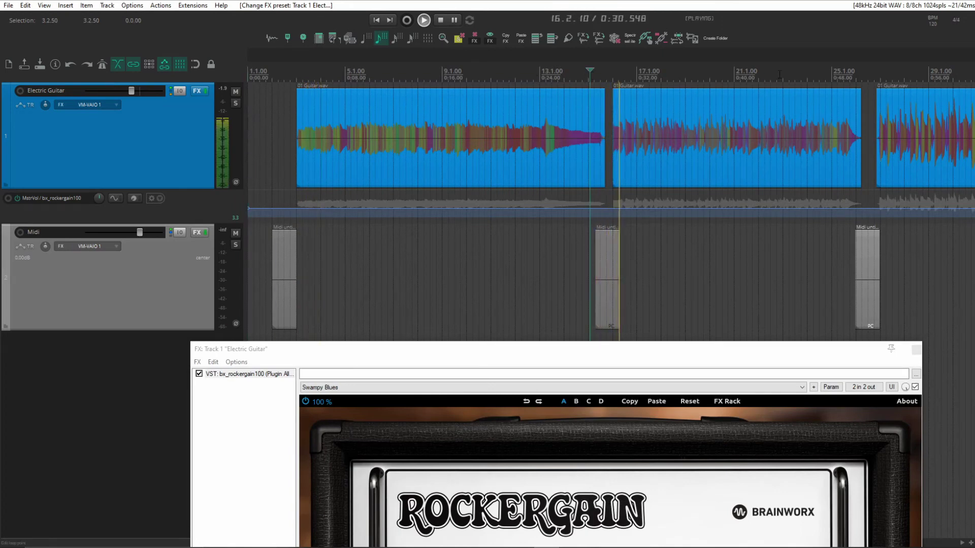
{"action": "left_click", "coordinate": [846, 74]}
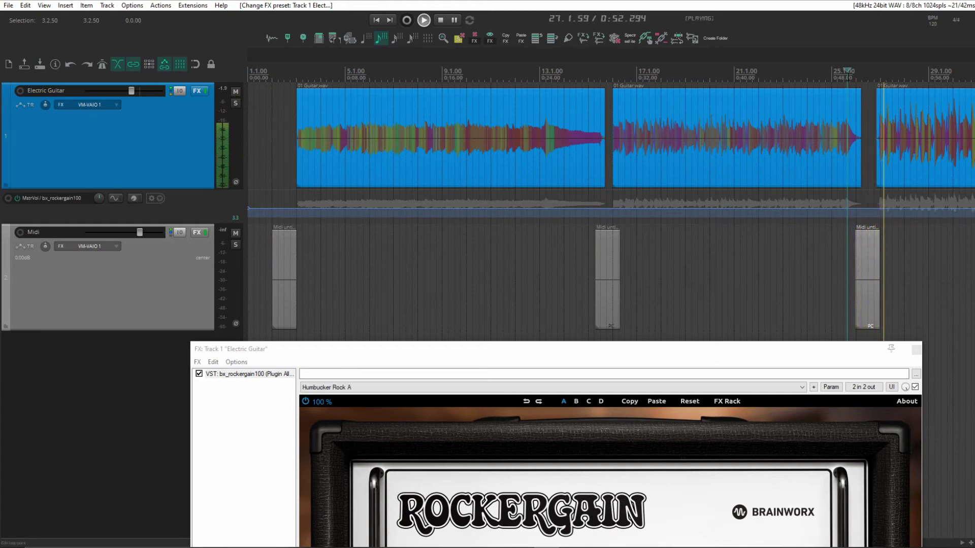
{"action": "scroll", "coordinate": [283, 217], "scroll_direction": "down", "scroll_amount": 3}
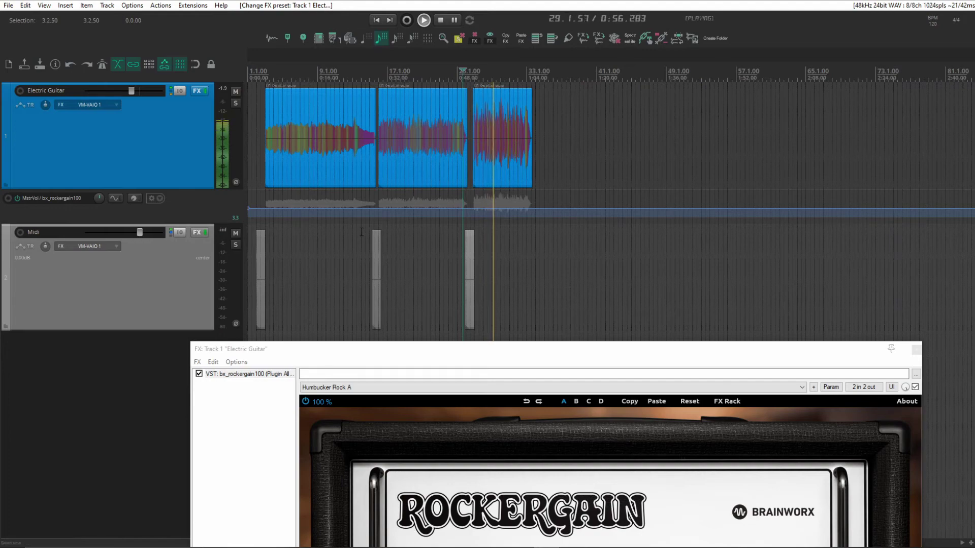
{"action": "key", "text": "space"}
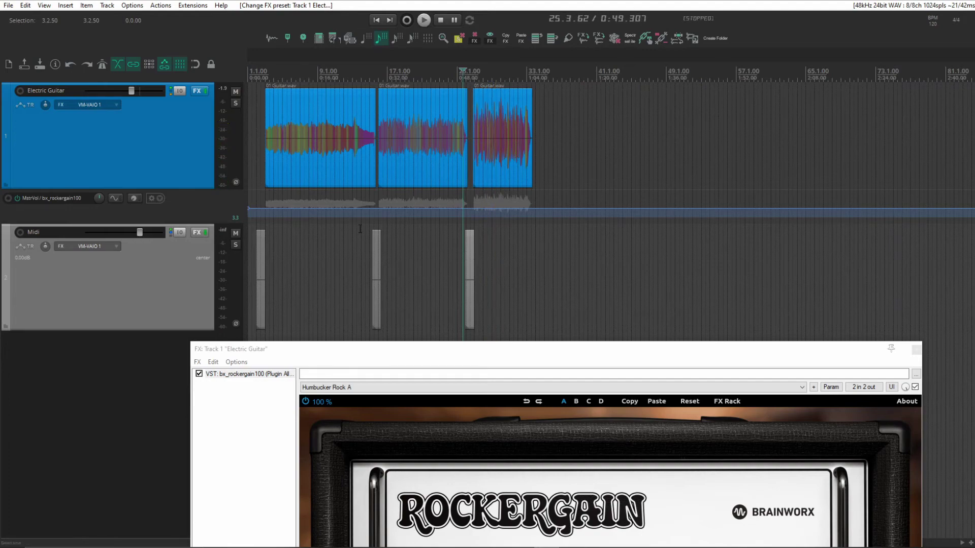
Raise the Mstrvol envelope segment over the third guitar section
{"action": "left_click_drag", "start_coordinate": [440, 353], "coordinate": [504, 290]}
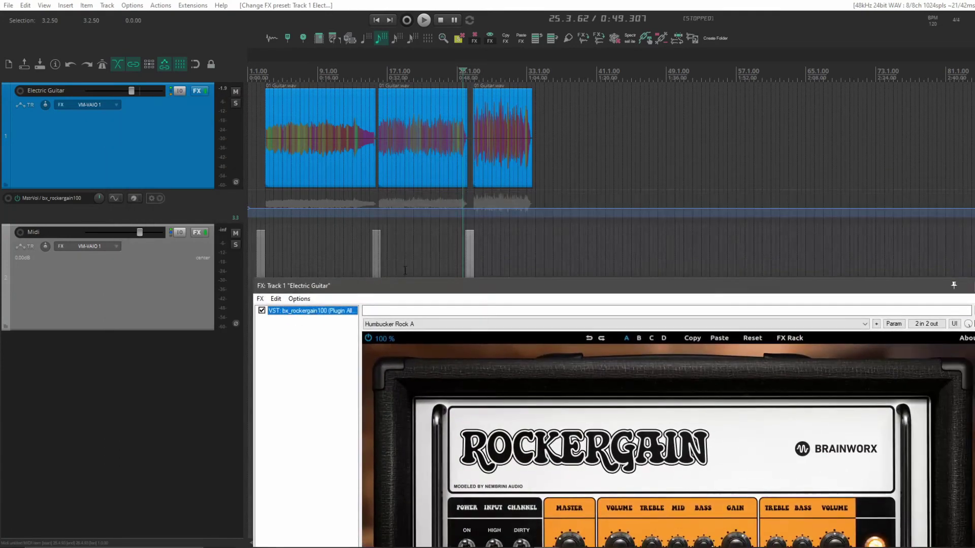
{"action": "left_click", "coordinate": [63, 212]}
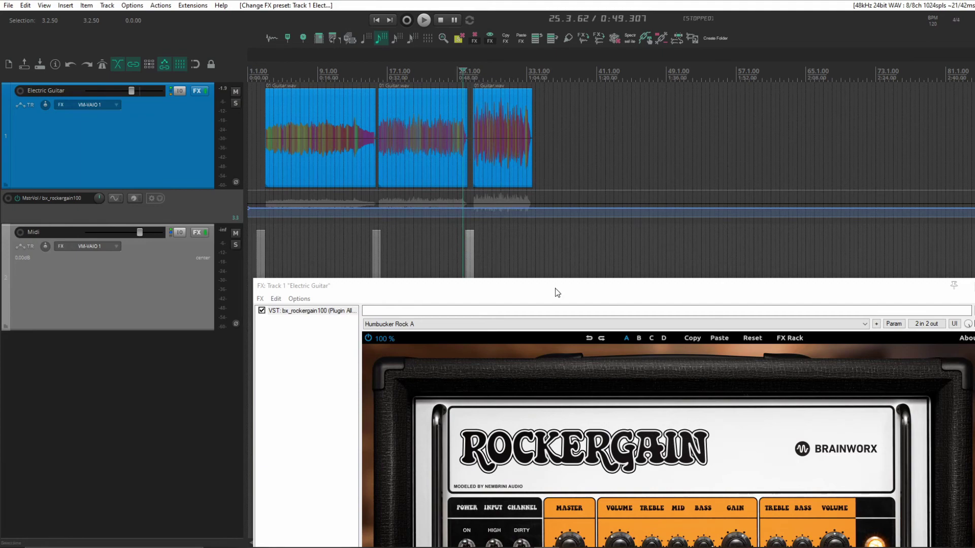
{"action": "left_click_drag", "start_coordinate": [555, 289], "coordinate": [524, 75]}
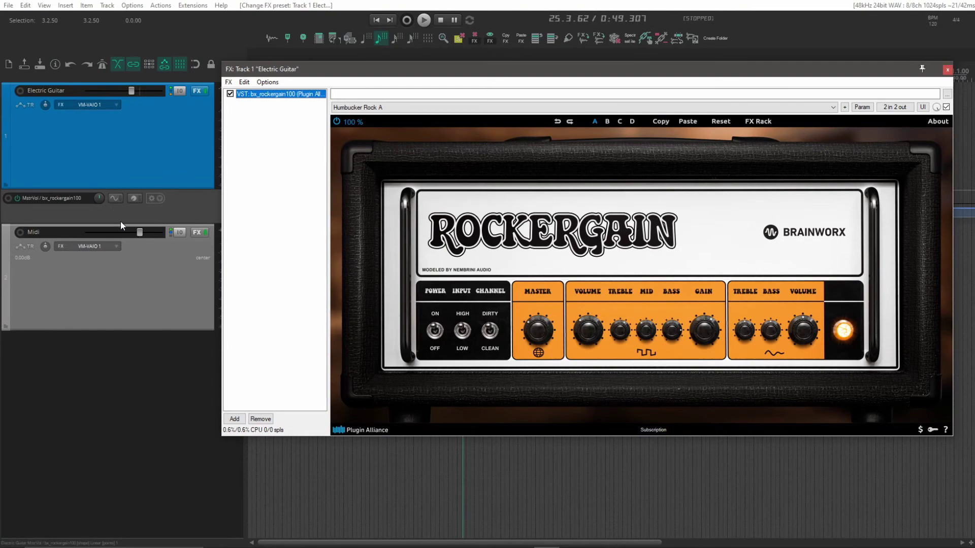
{"action": "left_click_drag", "start_coordinate": [728, 252], "coordinate": [728, 248]}
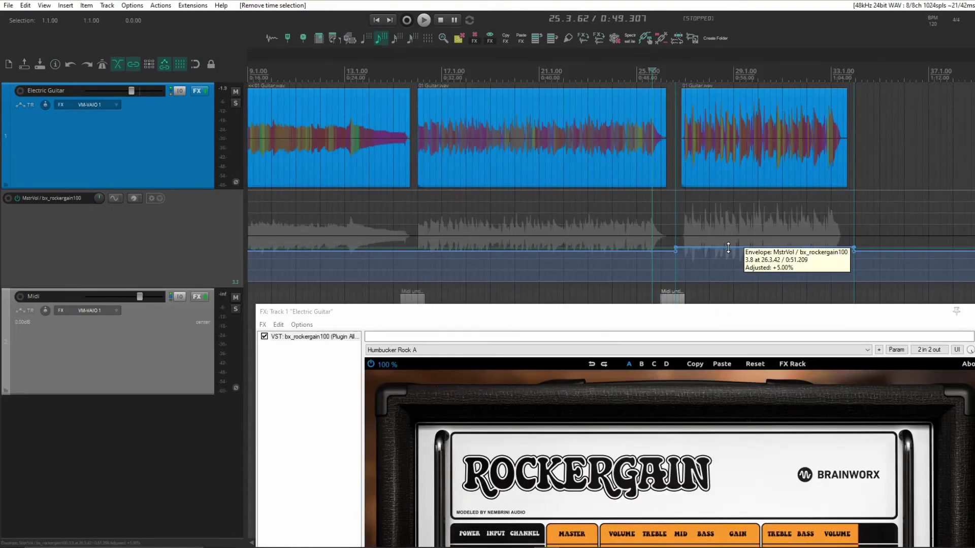
Play back the envelope change with the Rockergain window floated large at the top
{"action": "key", "text": "space"}
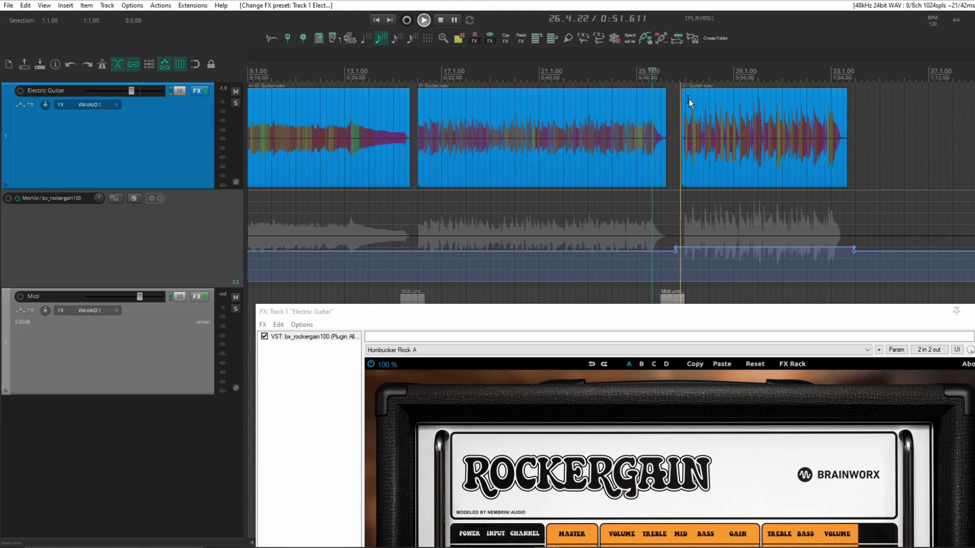
{"action": "left_click_drag", "start_coordinate": [537, 314], "coordinate": [454, 77]}
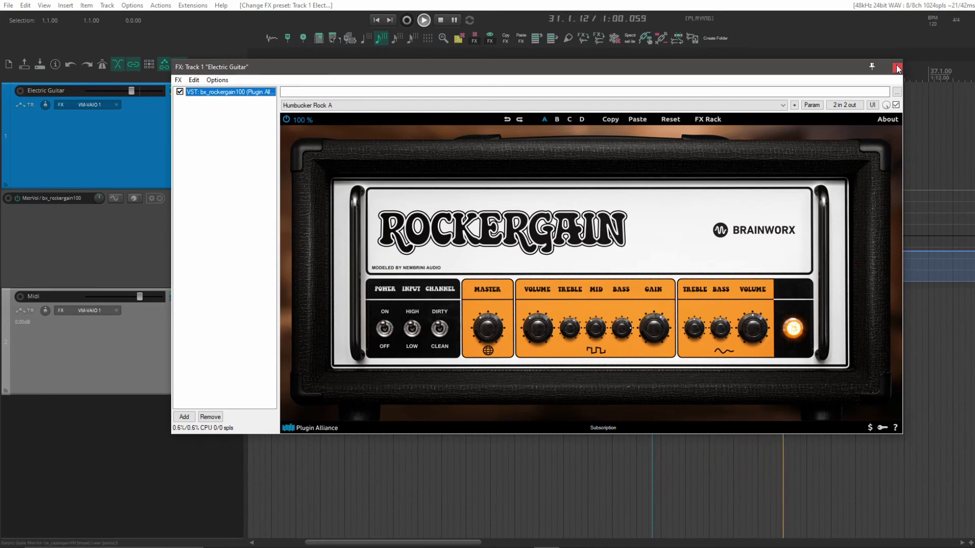
{"action": "key", "text": "space"}
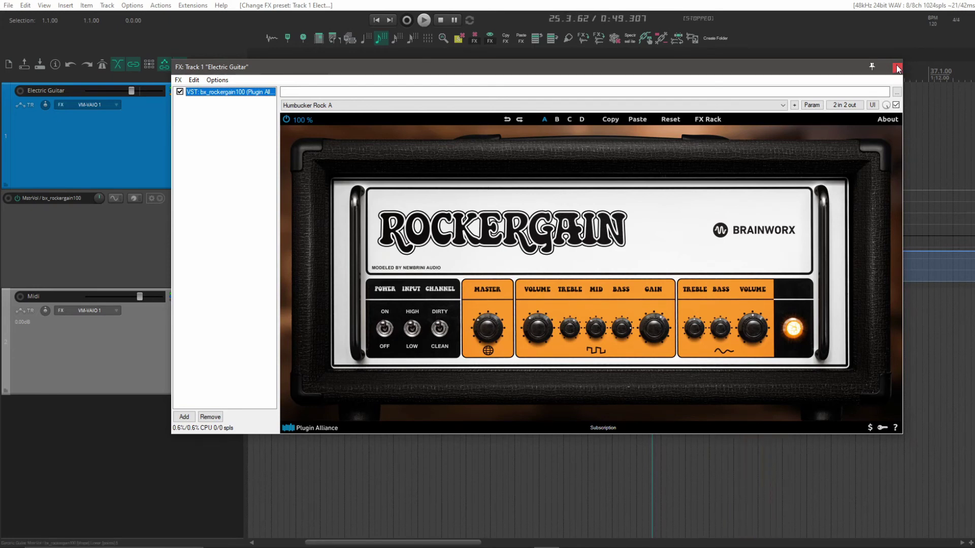
Show a track envelope for Rockergain's Drt Gain parameter via the Param menu
{"action": "key", "text": "Tab"}
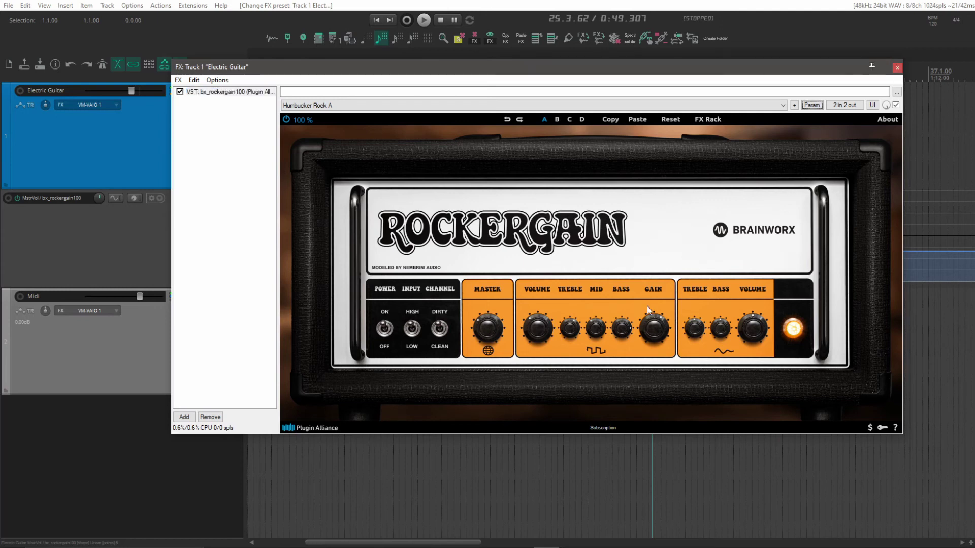
{"action": "left_click", "coordinate": [656, 335]}
{"action": "left_click", "coordinate": [810, 107]}
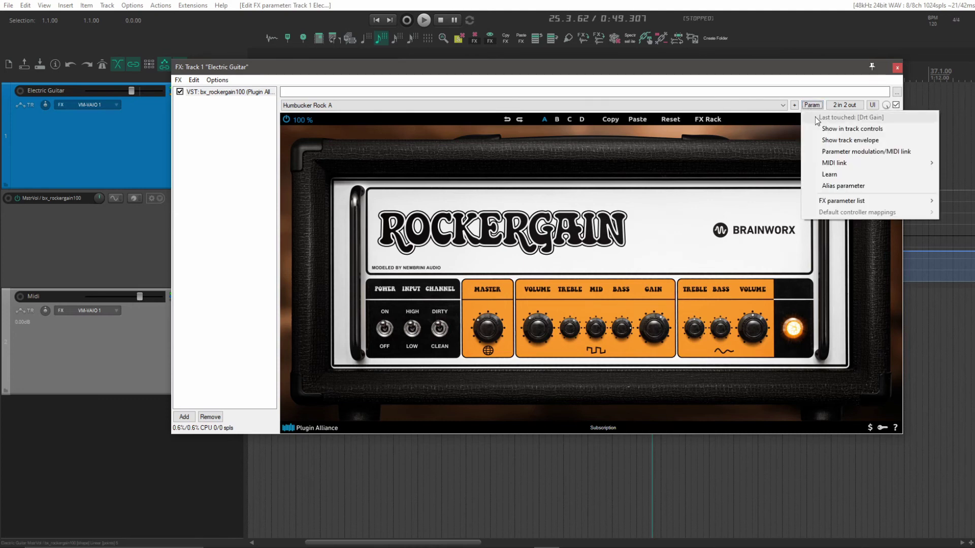
{"action": "left_click", "coordinate": [831, 141]}
Lower the Drt Gain envelope from 6.0 to 5.0 across the third guitar section and play it
{"action": "key", "text": "Escape"}
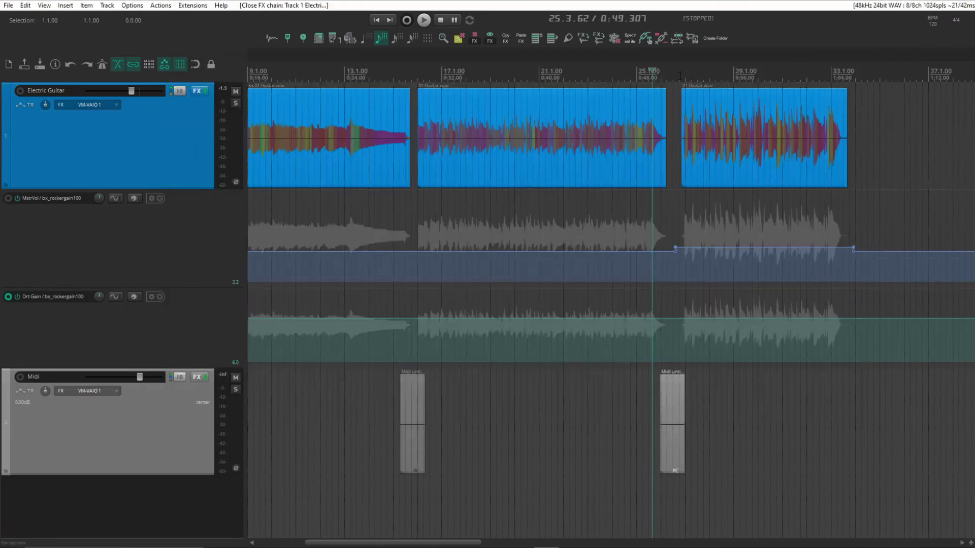
{"action": "left_click", "coordinate": [679, 76]}
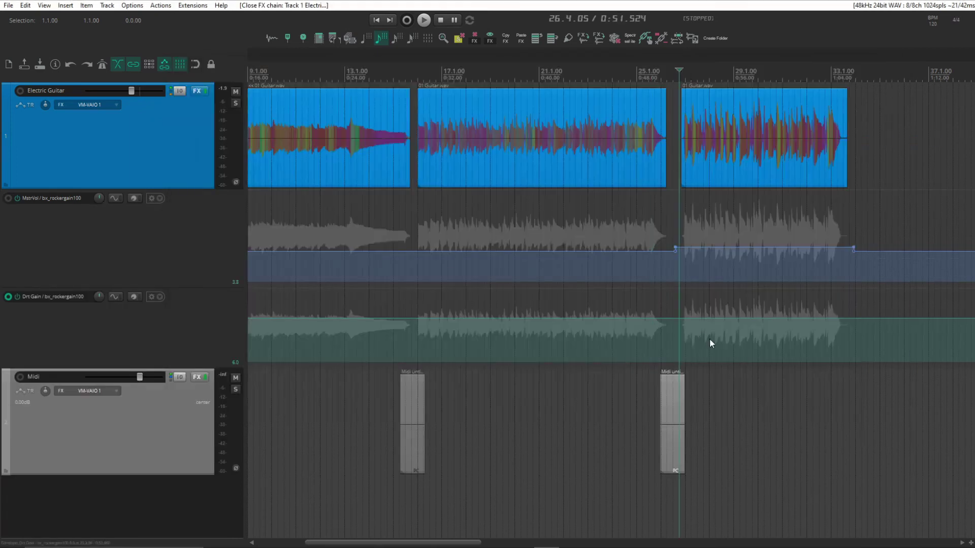
{"action": "left_click", "coordinate": [678, 308]}
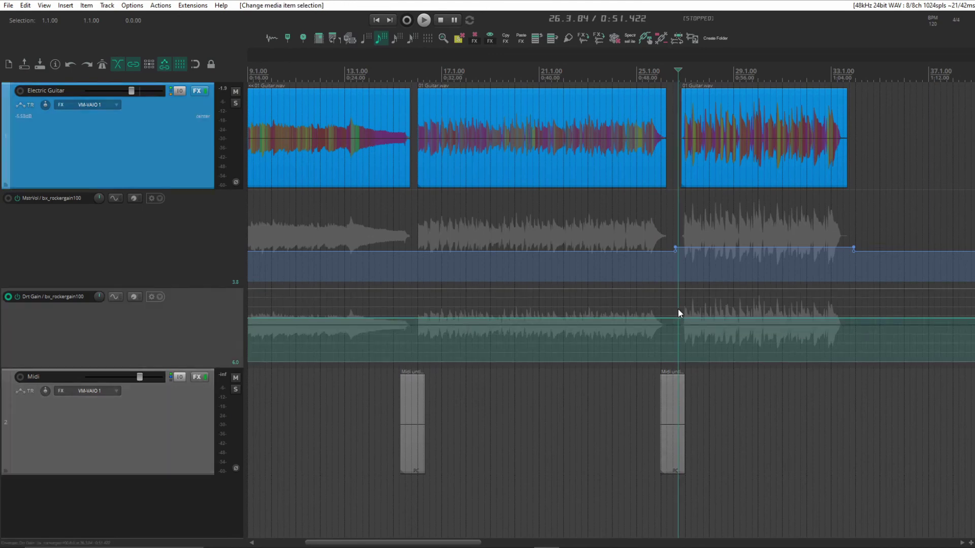
{"action": "left_click_drag", "start_coordinate": [677, 305], "coordinate": [851, 325]}
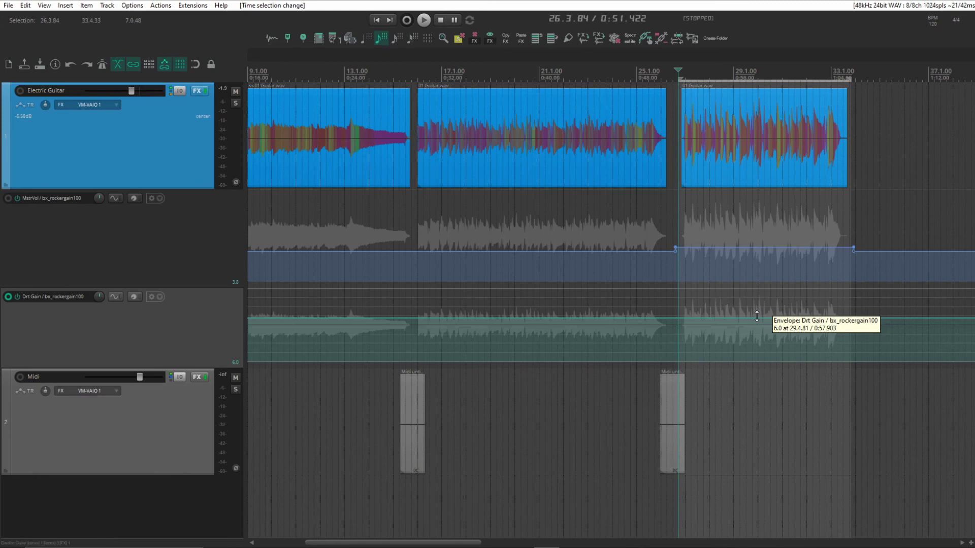
{"action": "mouse_move", "coordinate": [757, 316]}
{"action": "left_mouse_down"}
{"action": "mouse_move", "coordinate": [758, 343]}
{"action": "mouse_move", "coordinate": [759, 290]}
{"action": "mouse_move", "coordinate": [758, 323]}
{"action": "left_mouse_up"}
{"action": "key", "text": "space"}
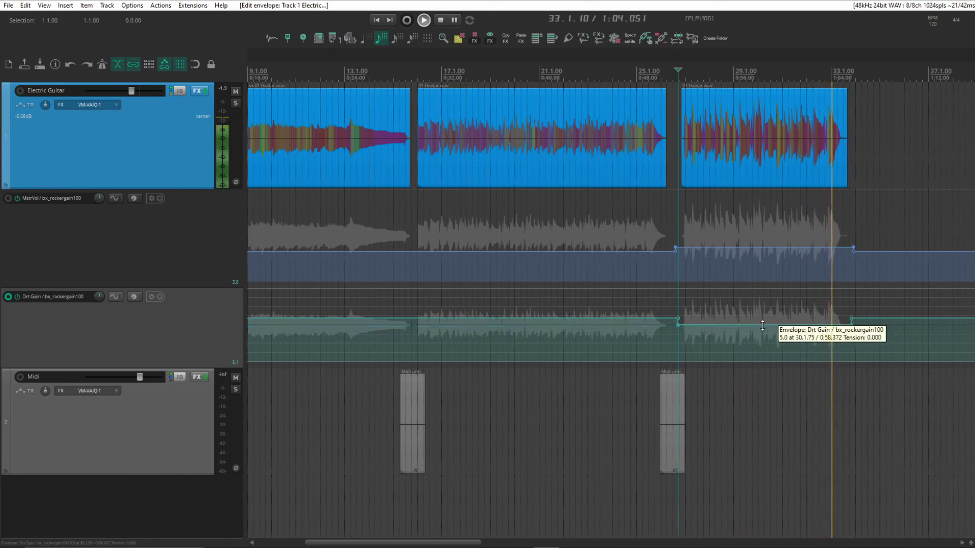
{"action": "key", "text": "space"}
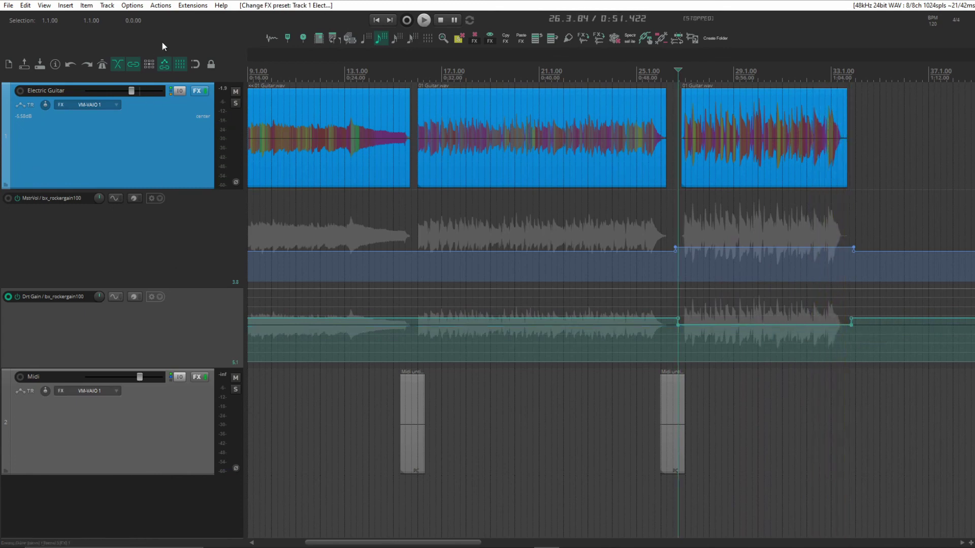